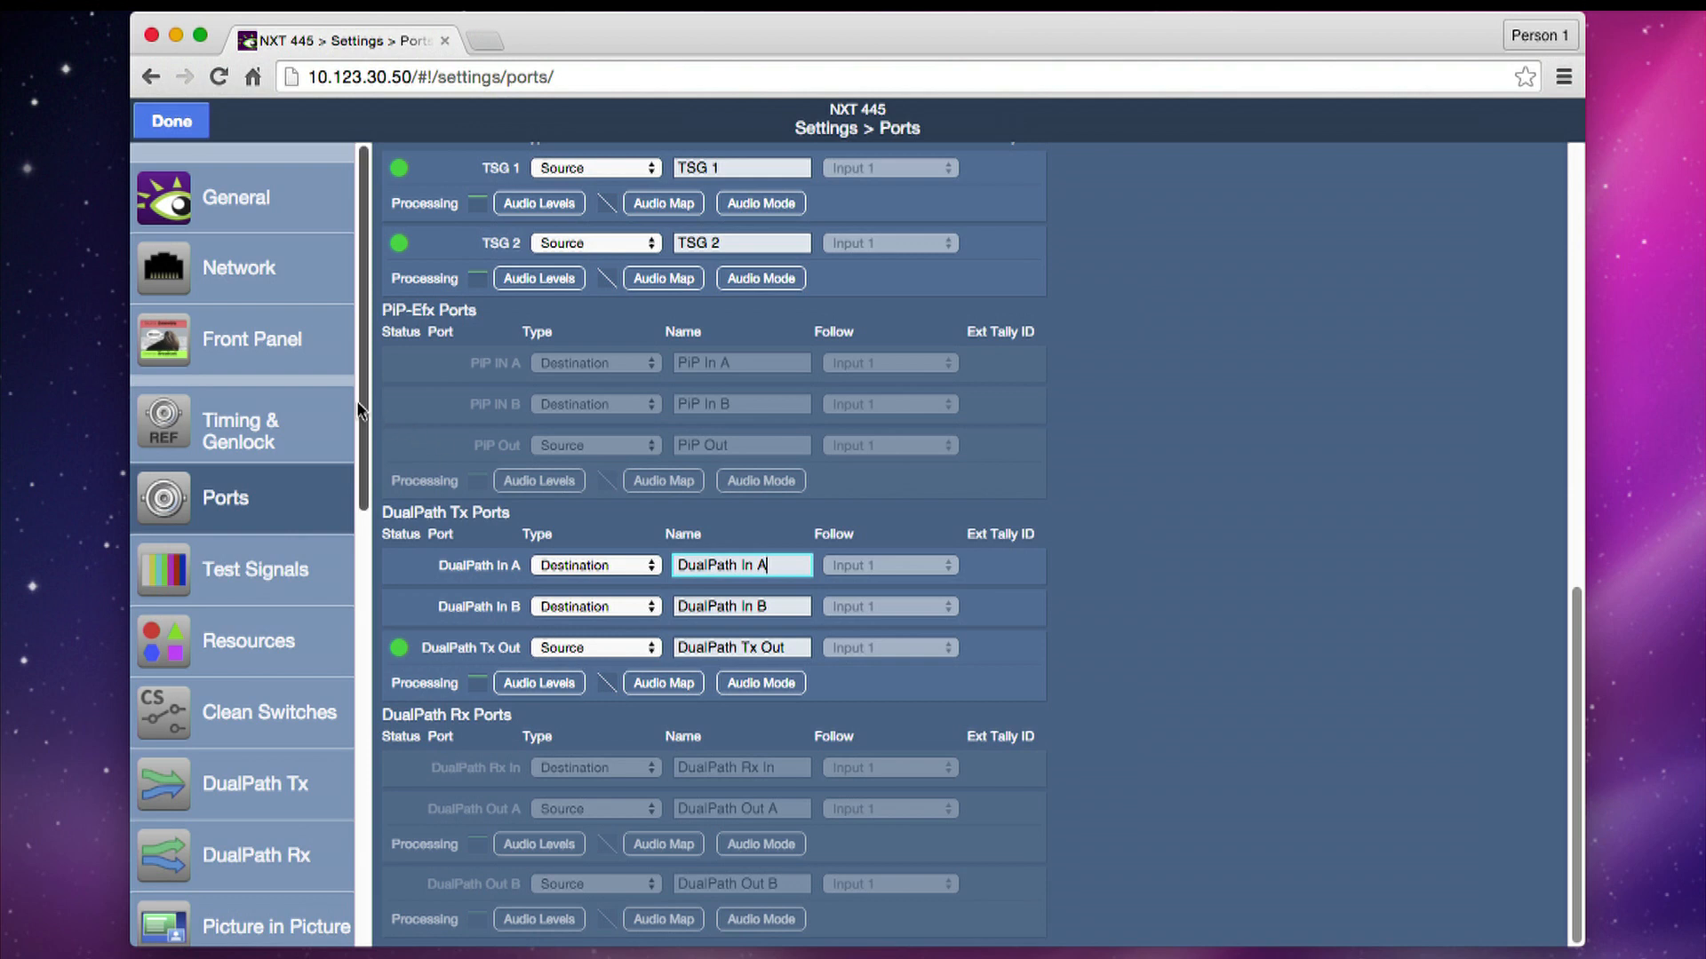
- In the Factory Default profile, assign DualPath In A and DualPath In B as destinations and DualPath Tx Out as a source
drag(356, 402, 335, 818)
click(266, 651)
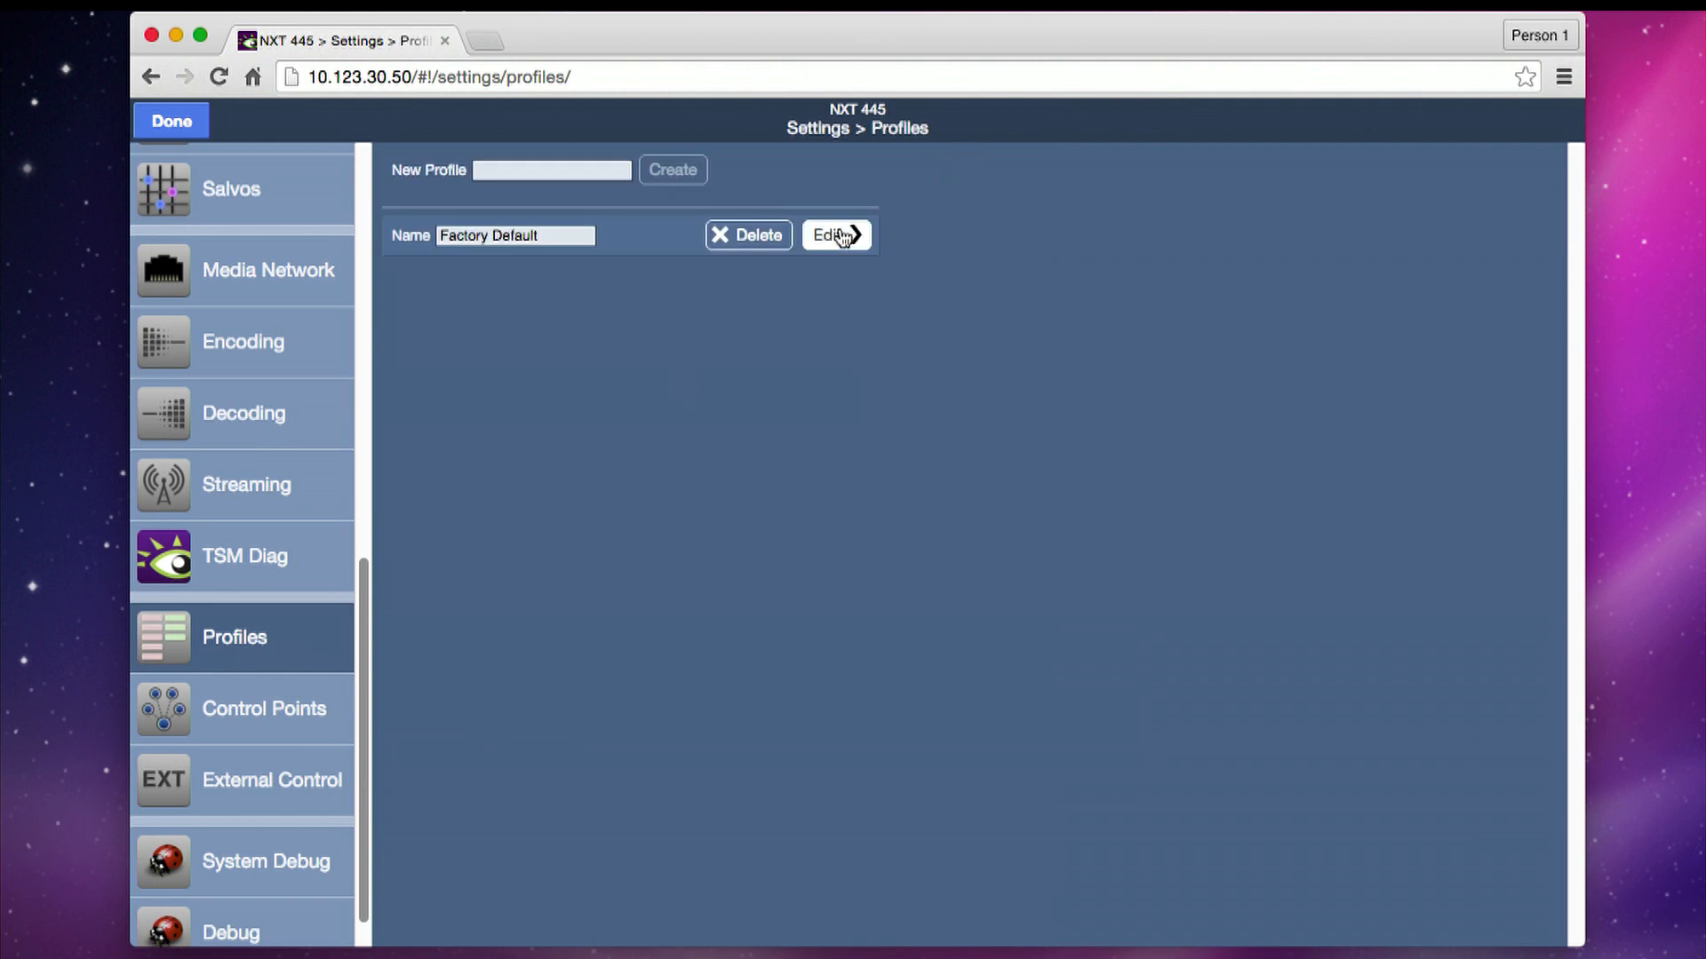
click(831, 235)
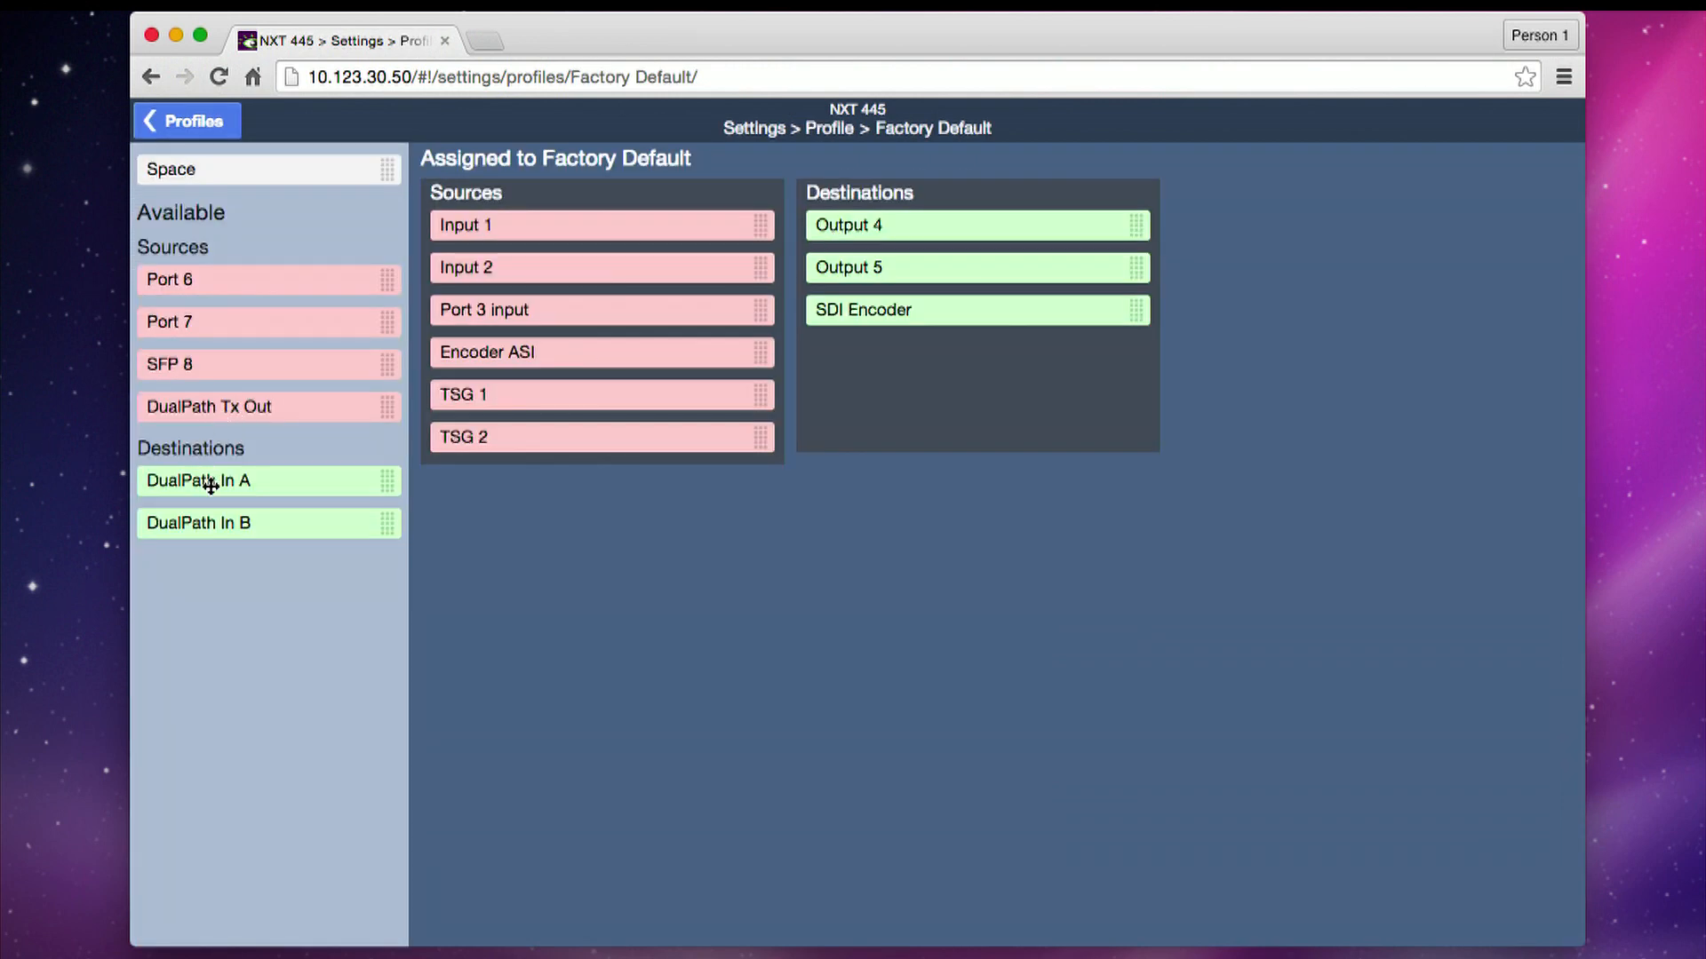
drag(210, 485, 926, 414)
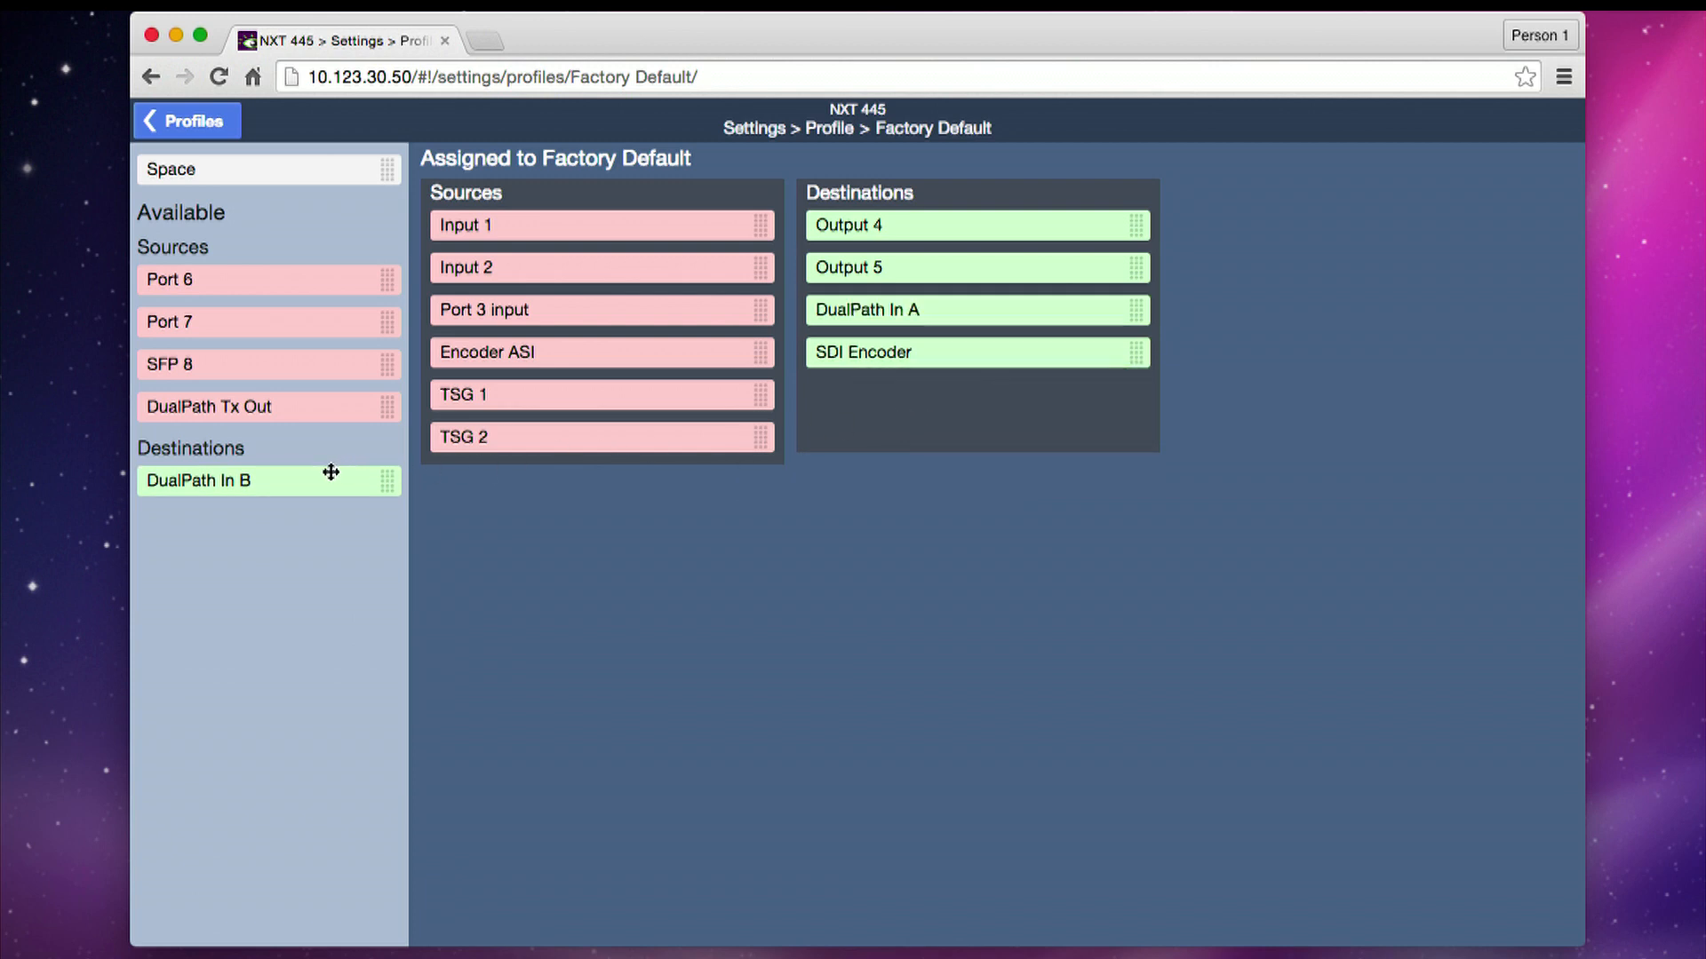
drag(285, 476, 982, 349)
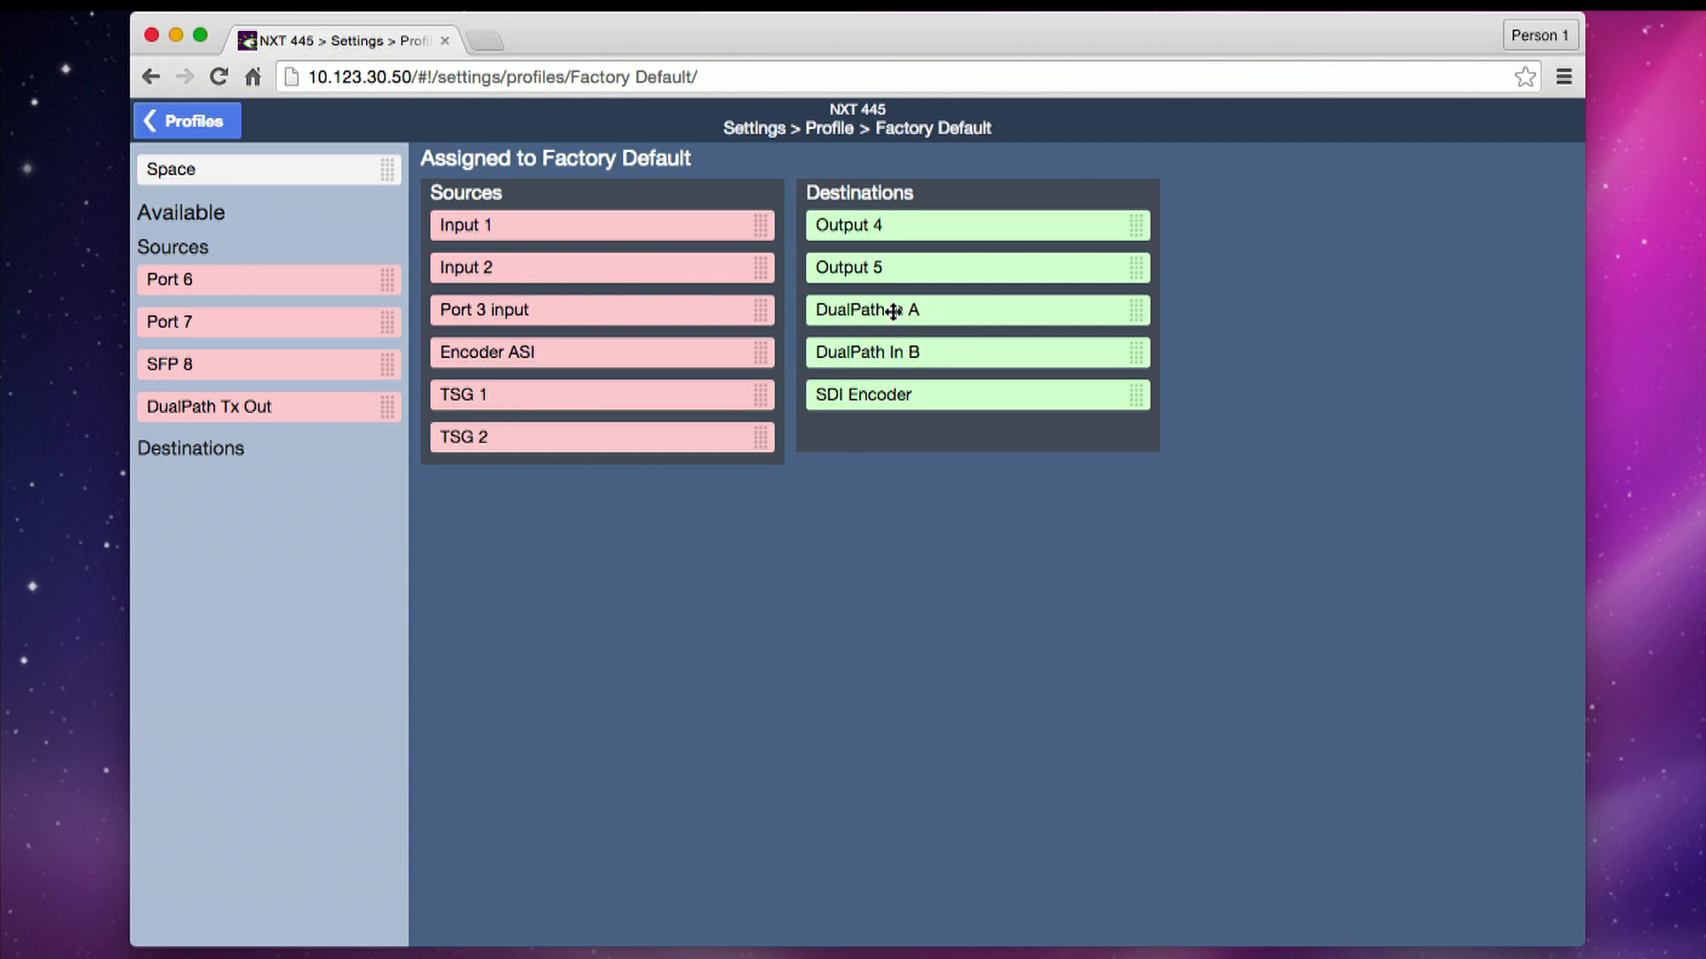
drag(181, 408, 495, 477)
click(201, 121)
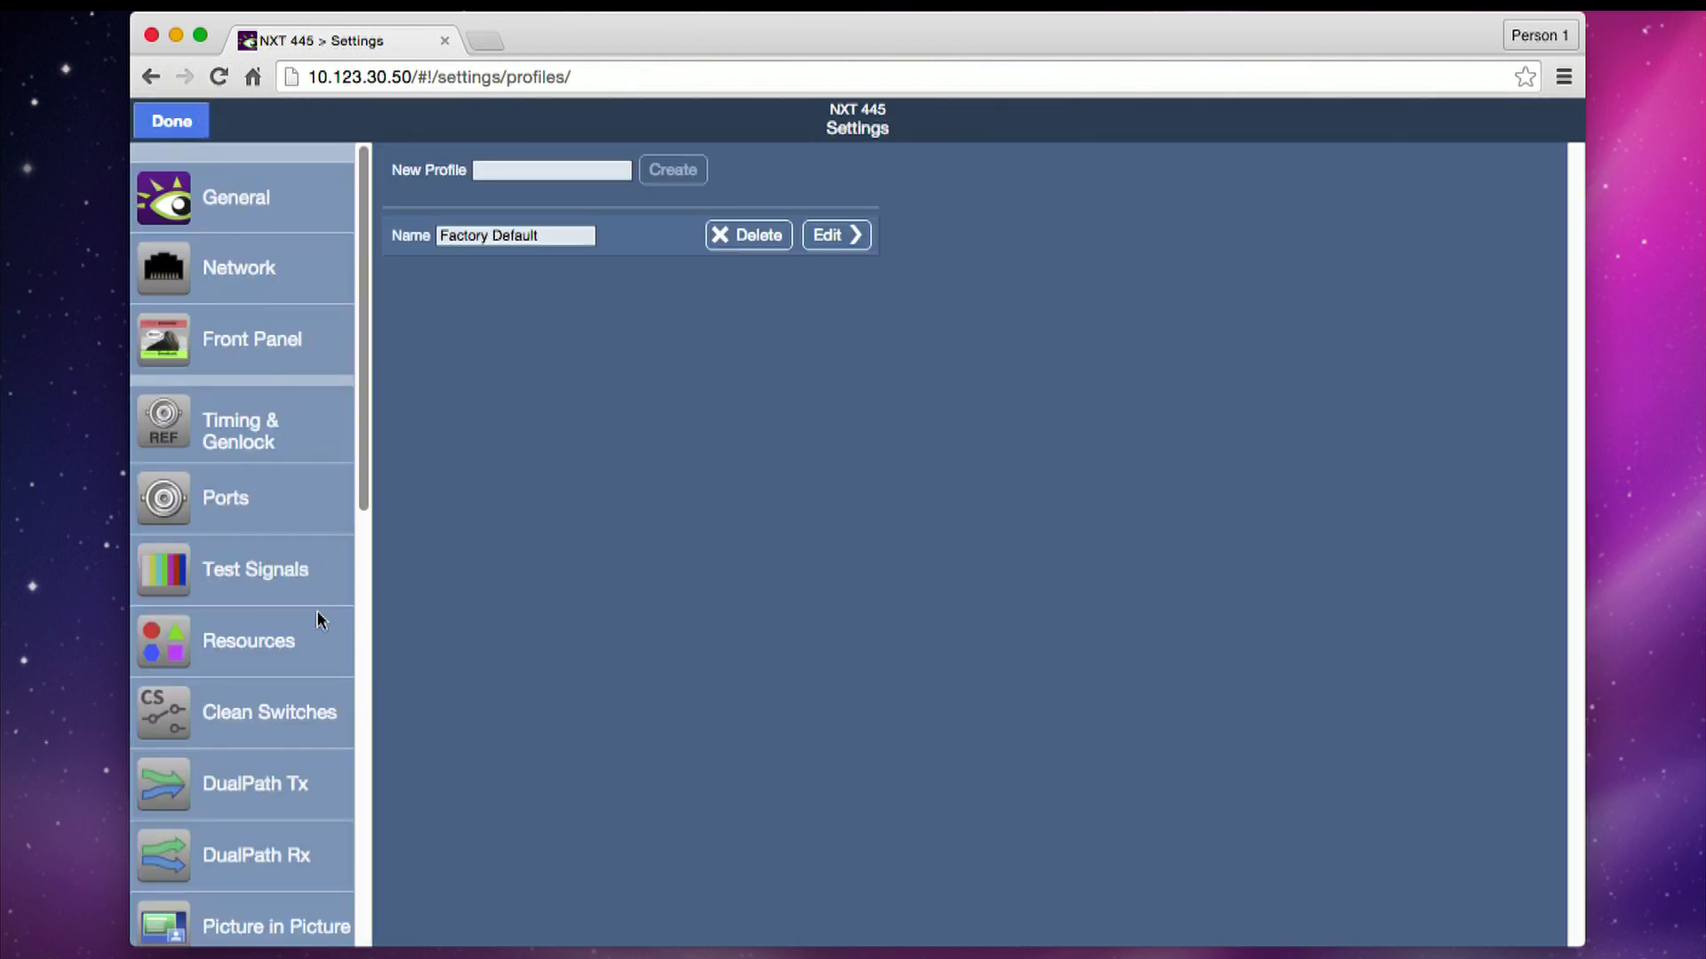
- Set the DualPath Tx audio mode to 2 Ch: A Mono / B Mono and return to Router Control
click(229, 803)
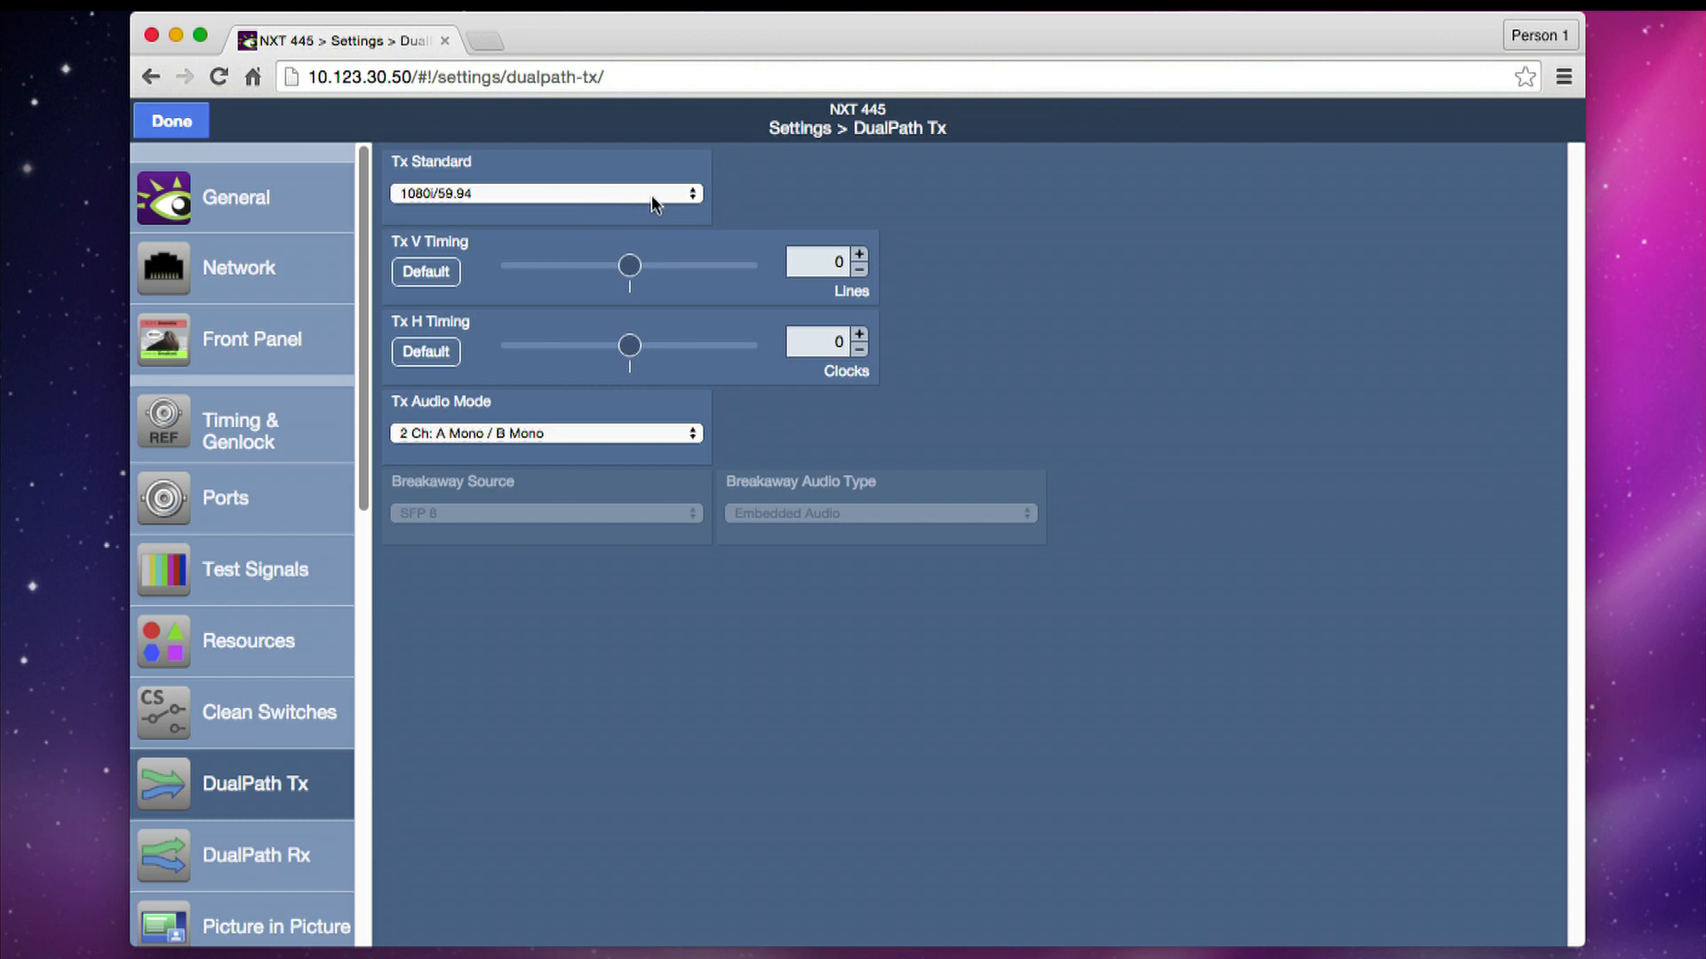
click(538, 435)
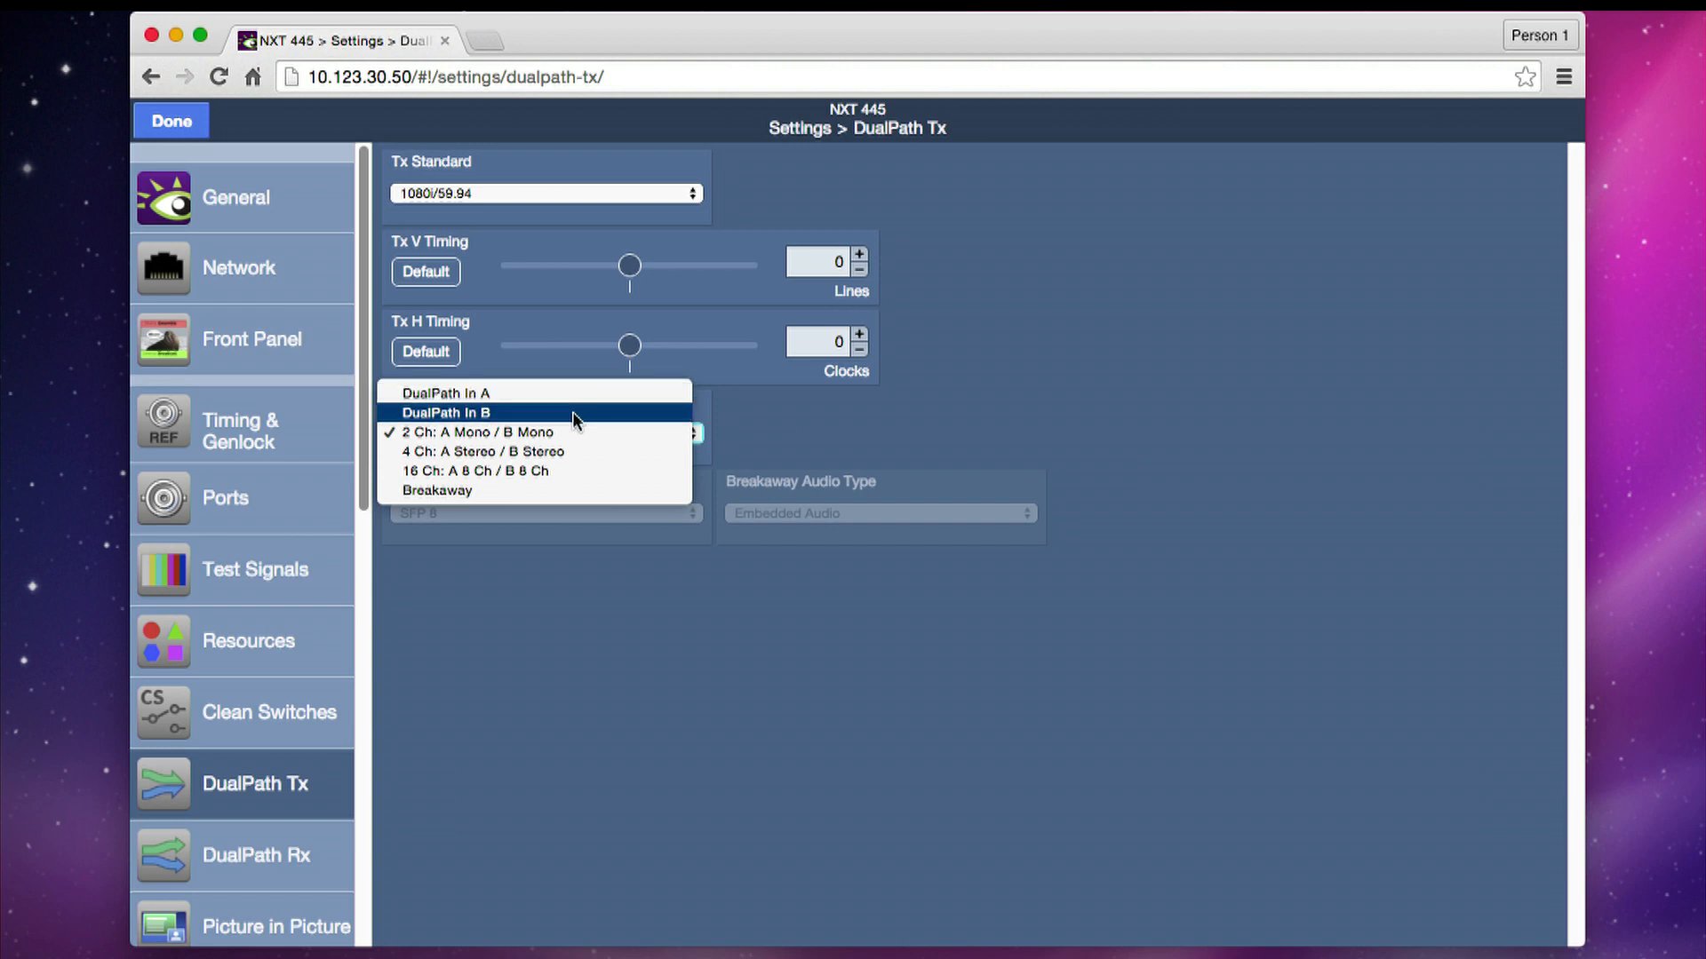
click(574, 435)
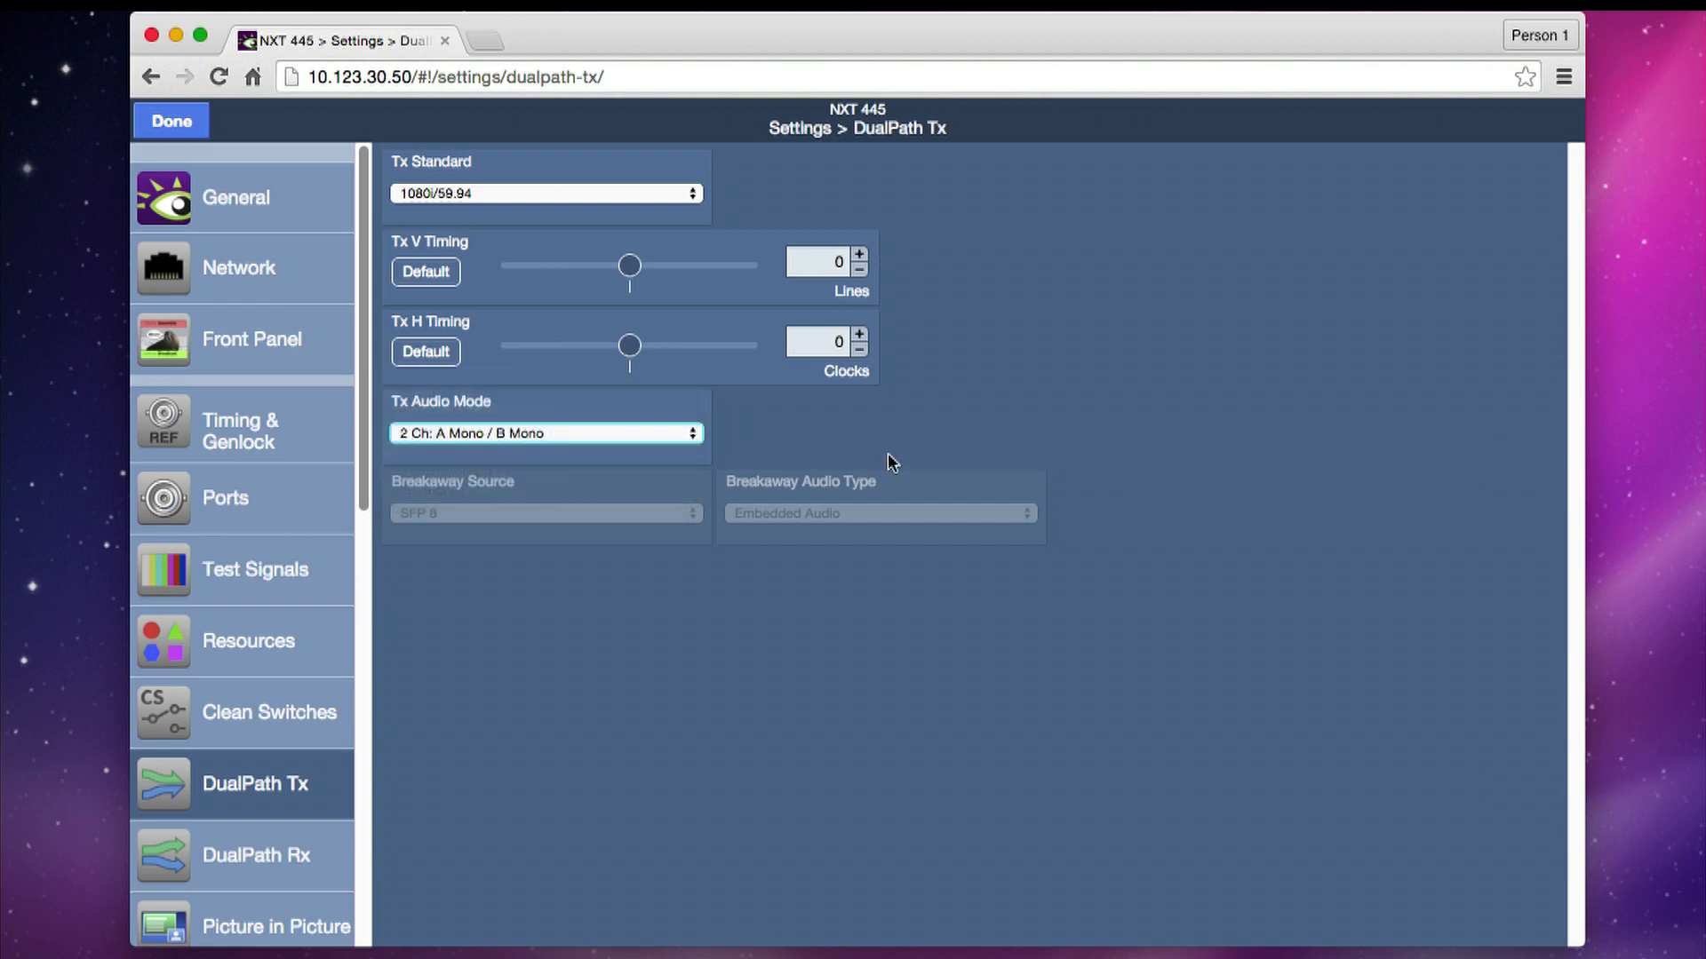
click(170, 125)
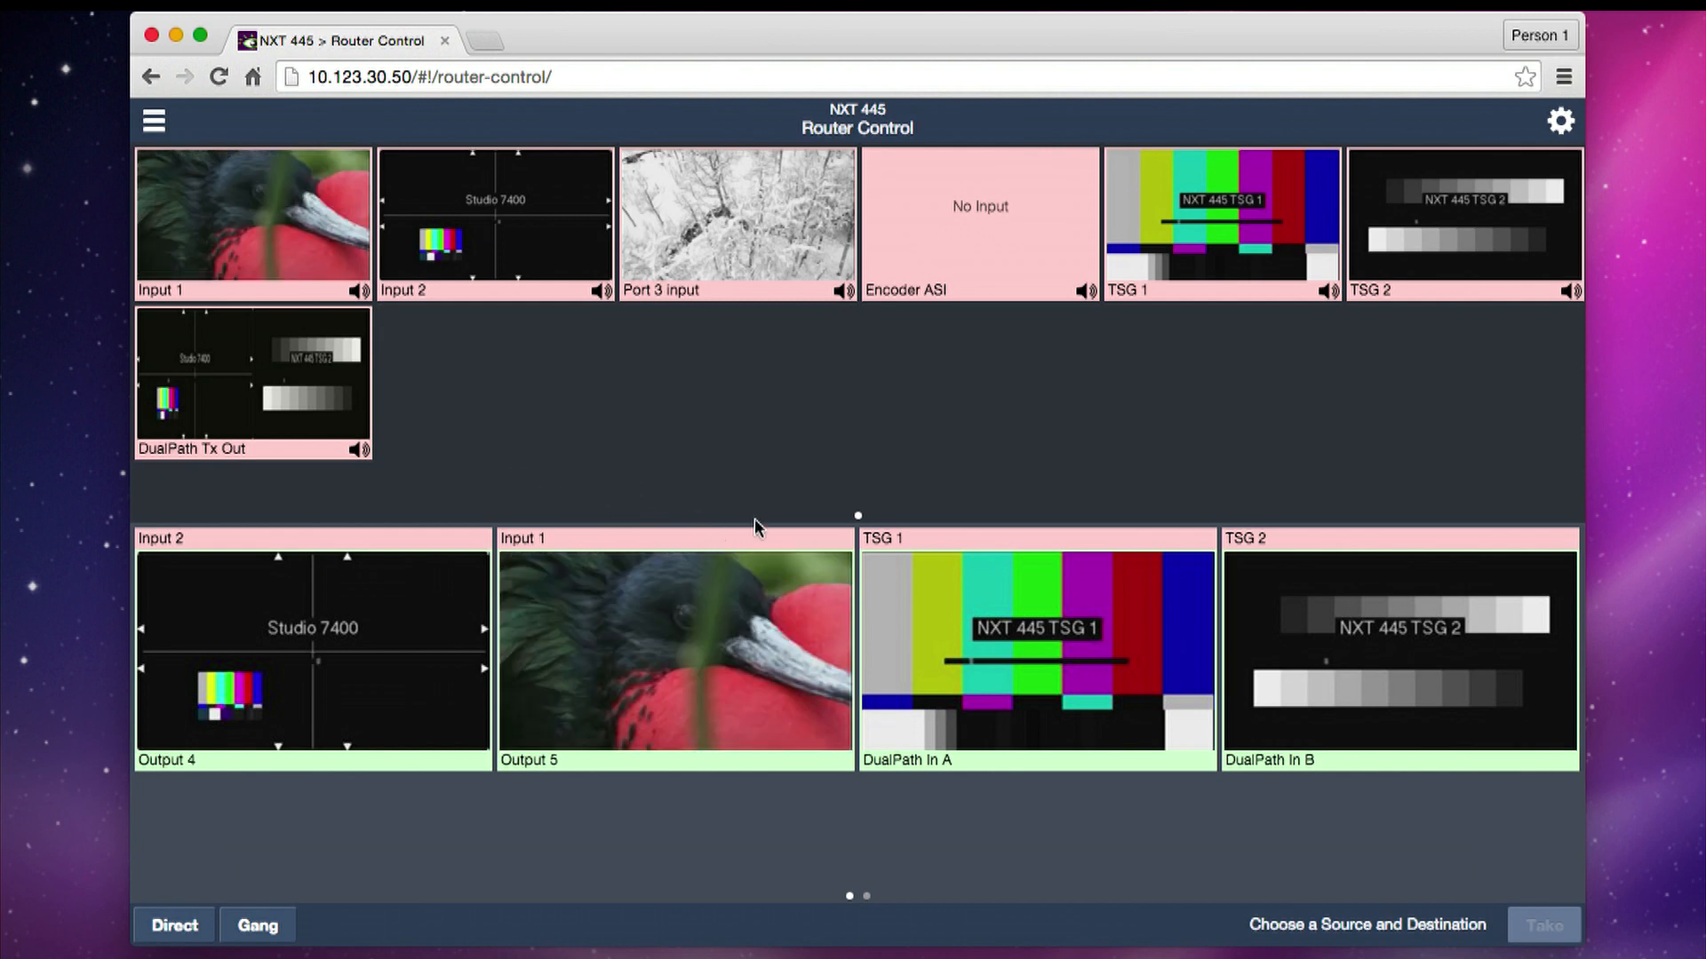
- Route Input 1 to DualPath In A and Port 3 input to DualPath In B
click(1038, 677)
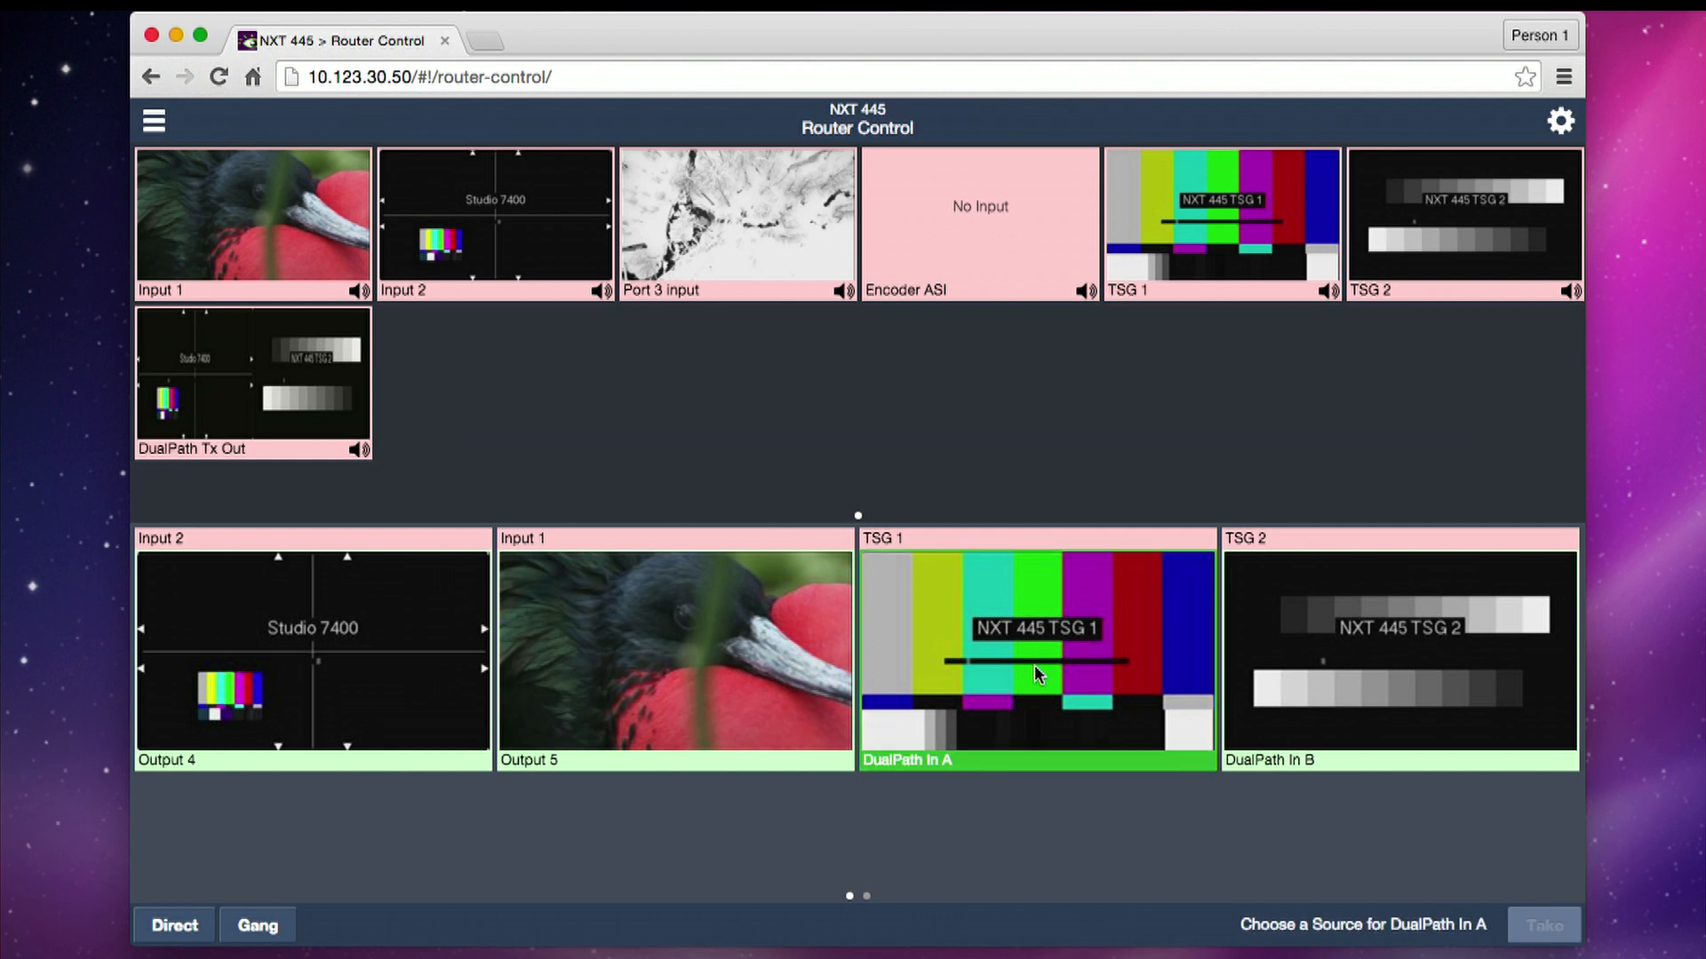
click(202, 213)
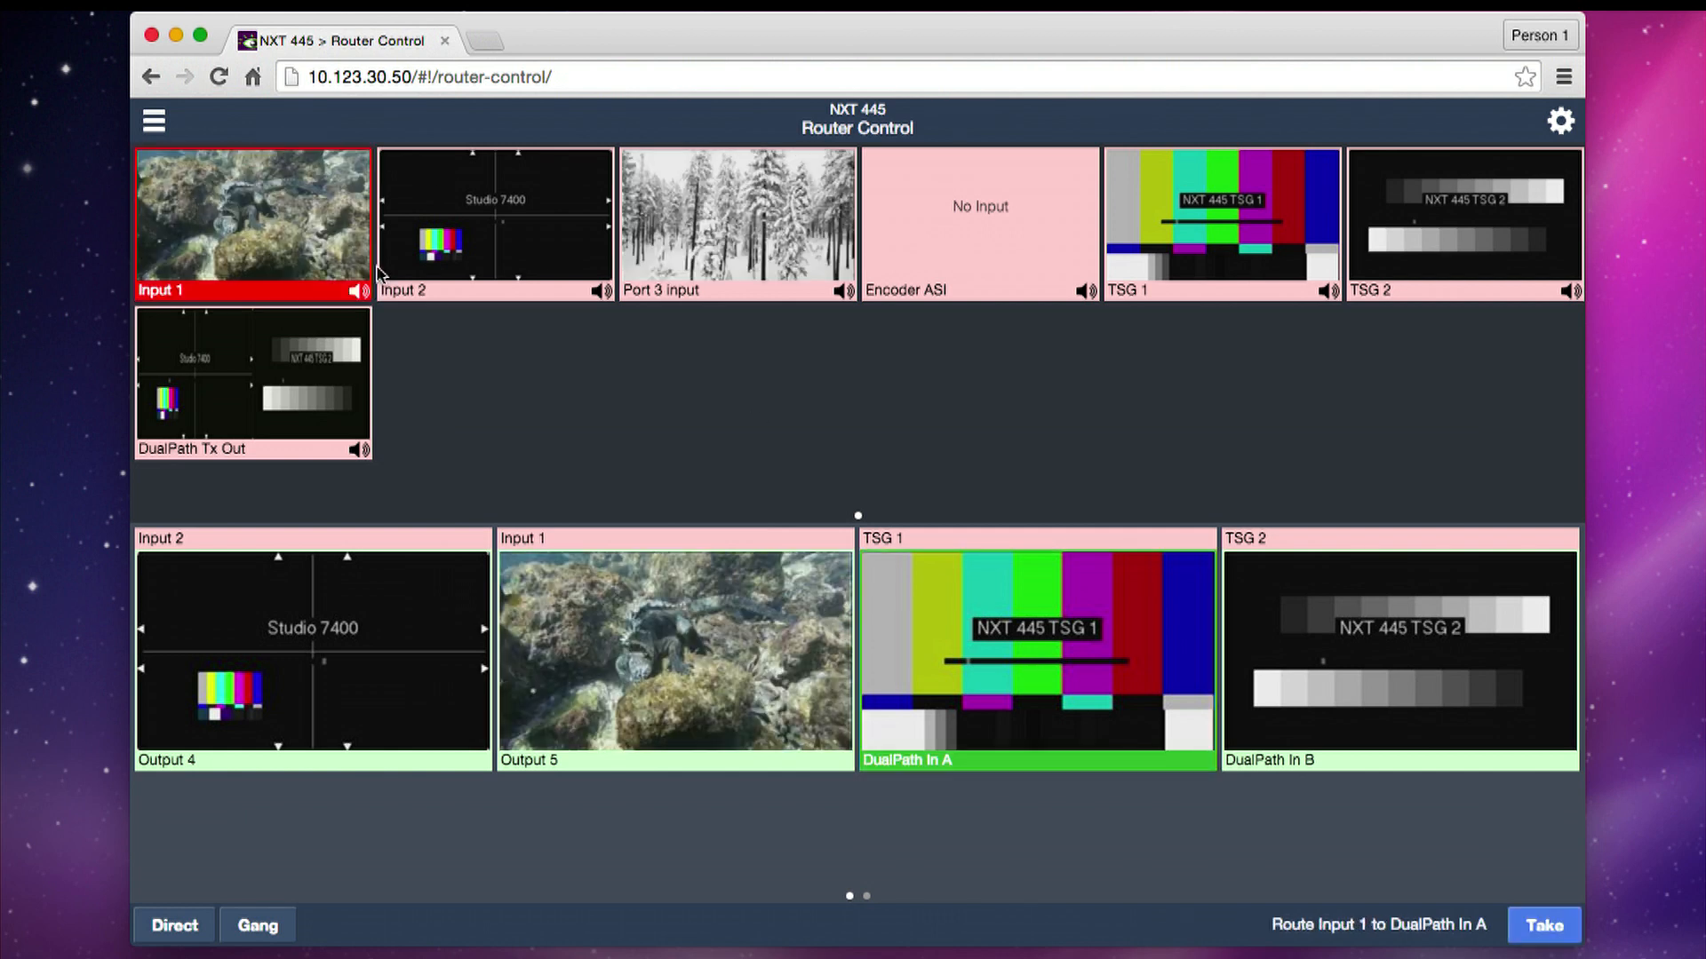
click(1566, 931)
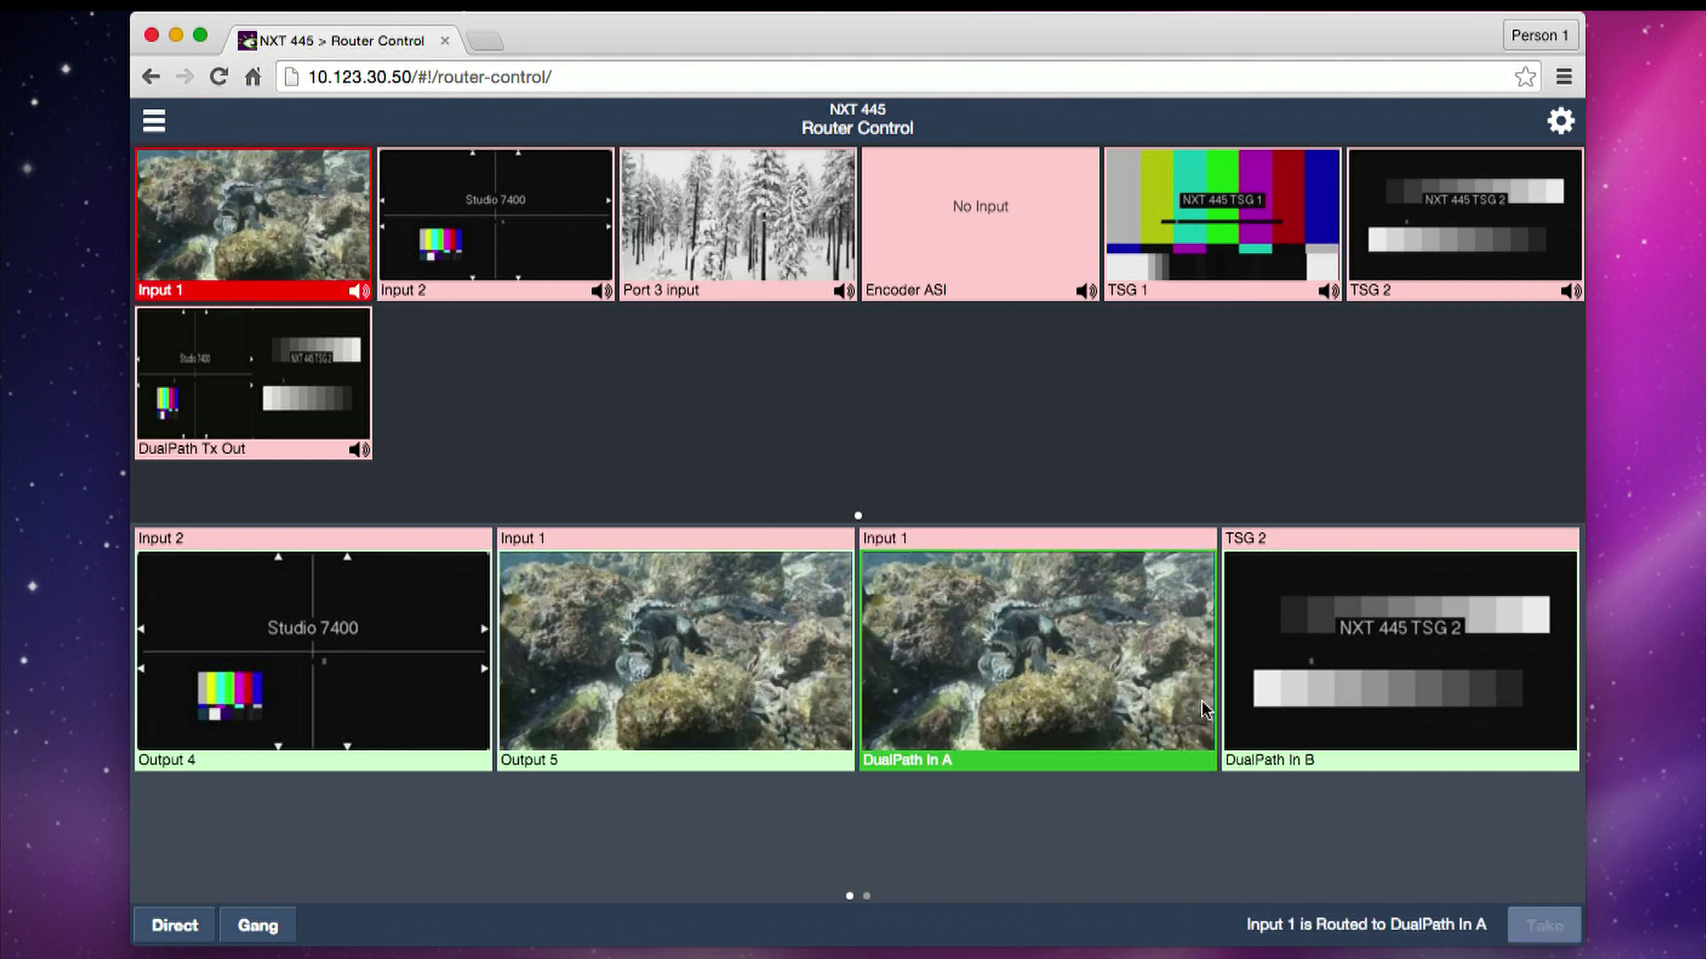
click(1332, 667)
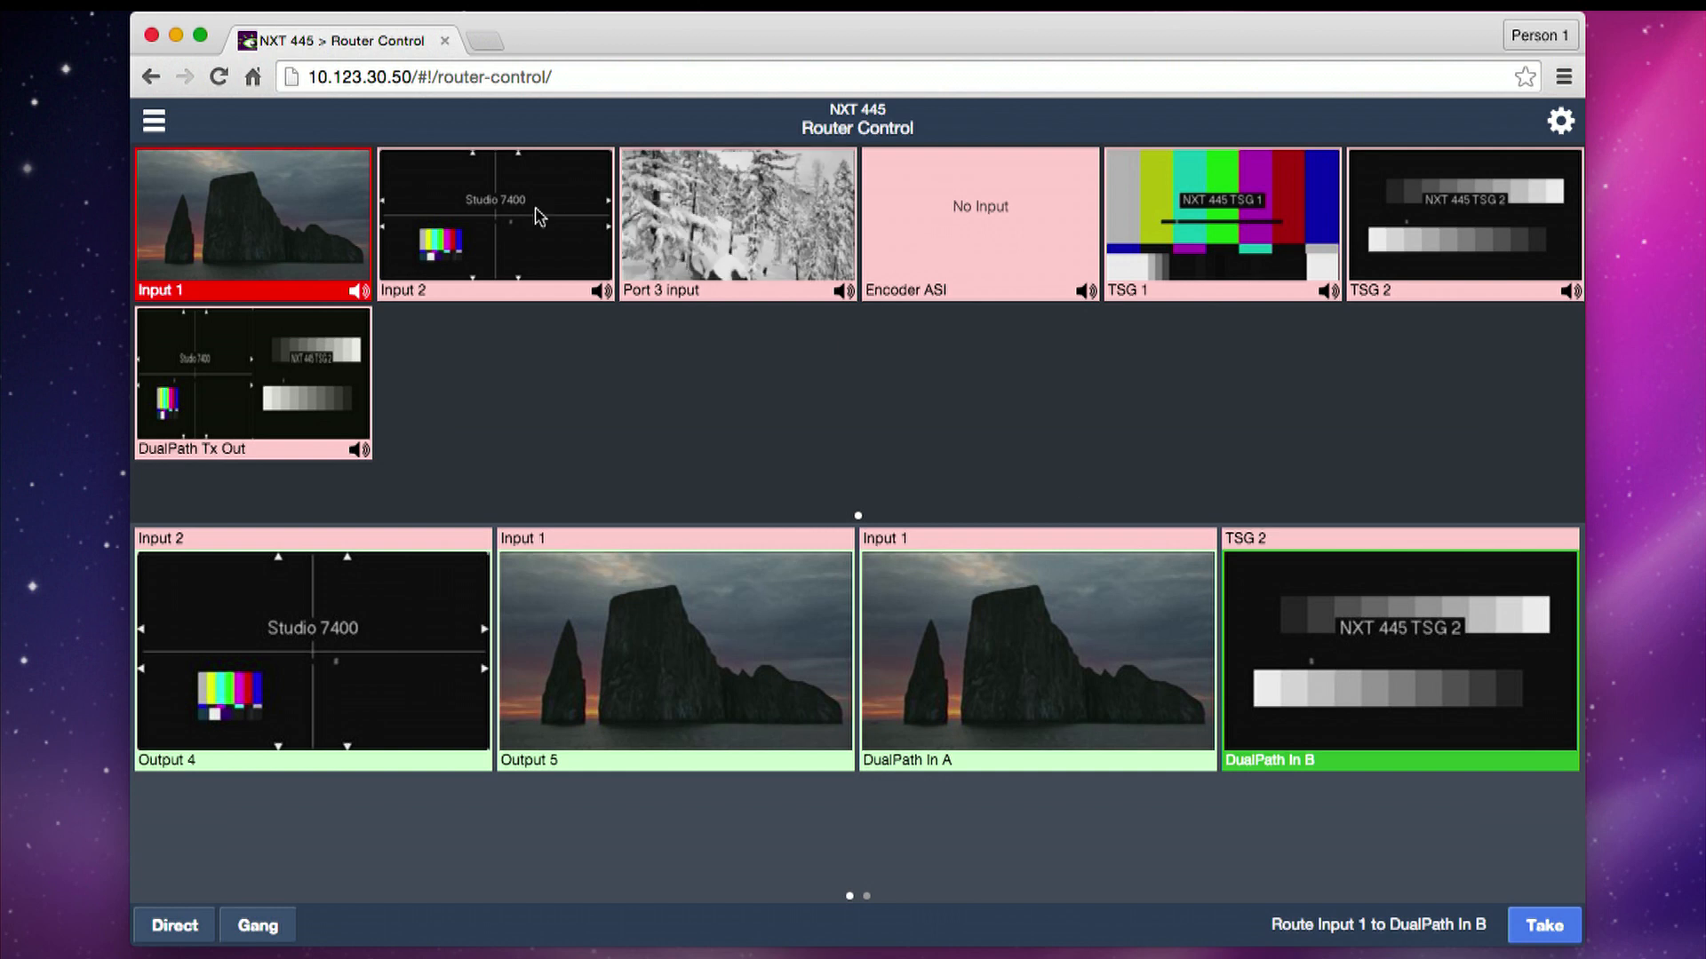
click(757, 228)
click(1543, 927)
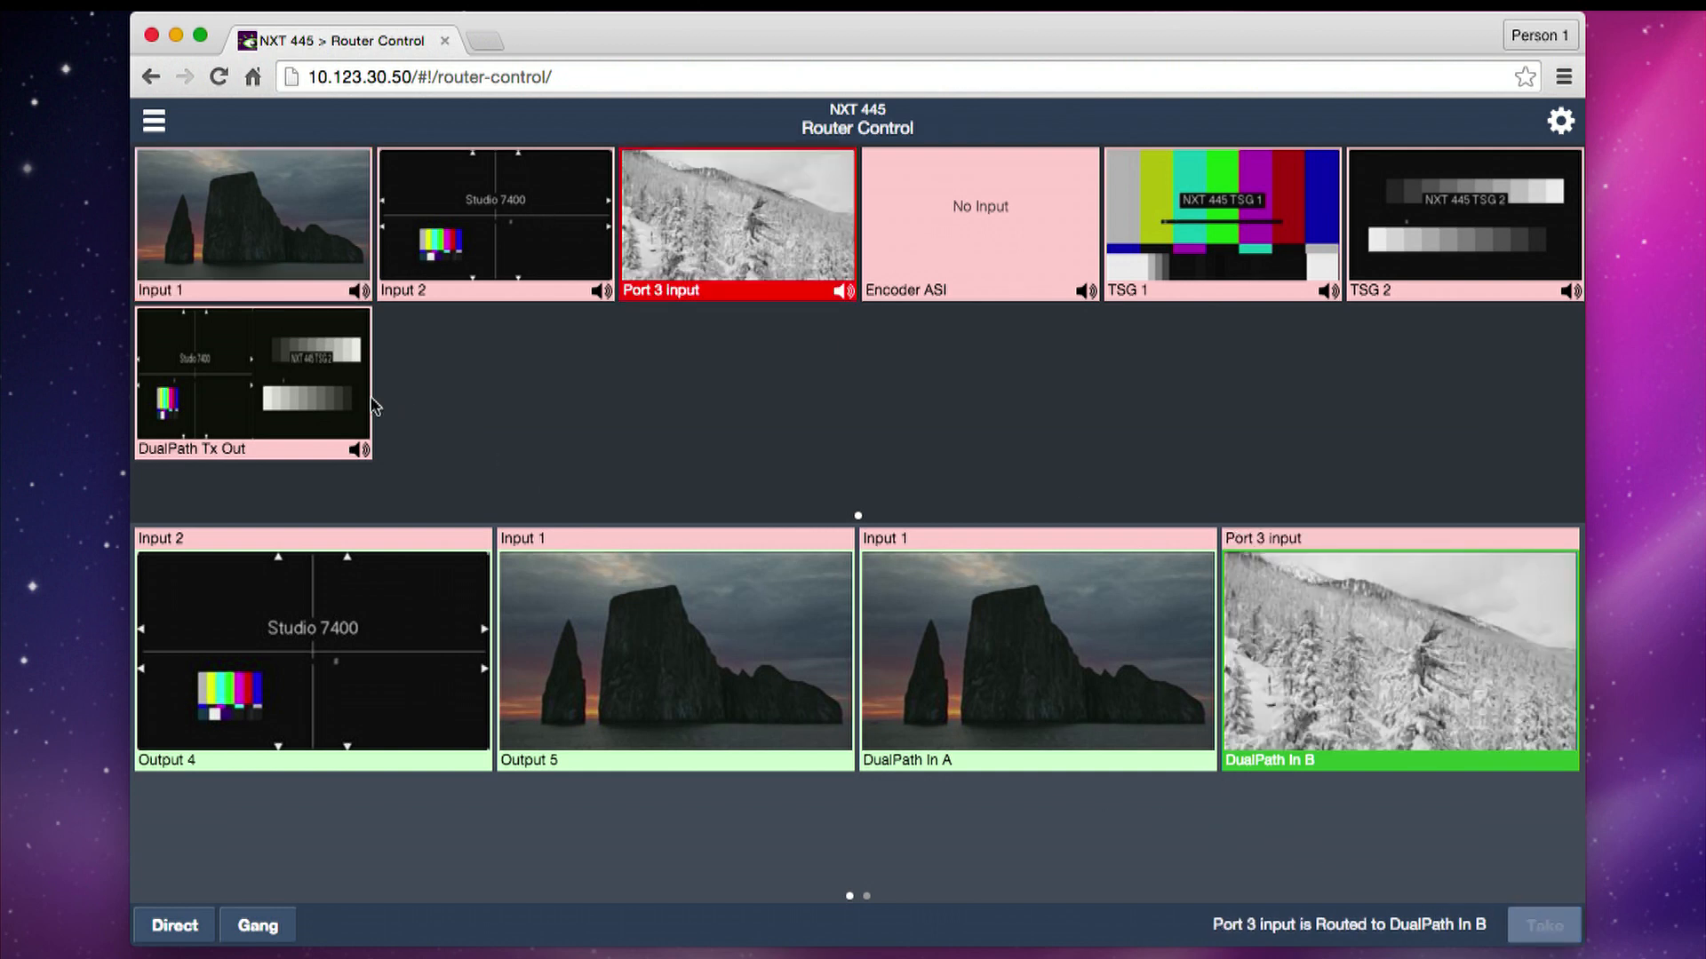
- Route the DualPath Tx Out source to the Output 4 destination
click(316, 682)
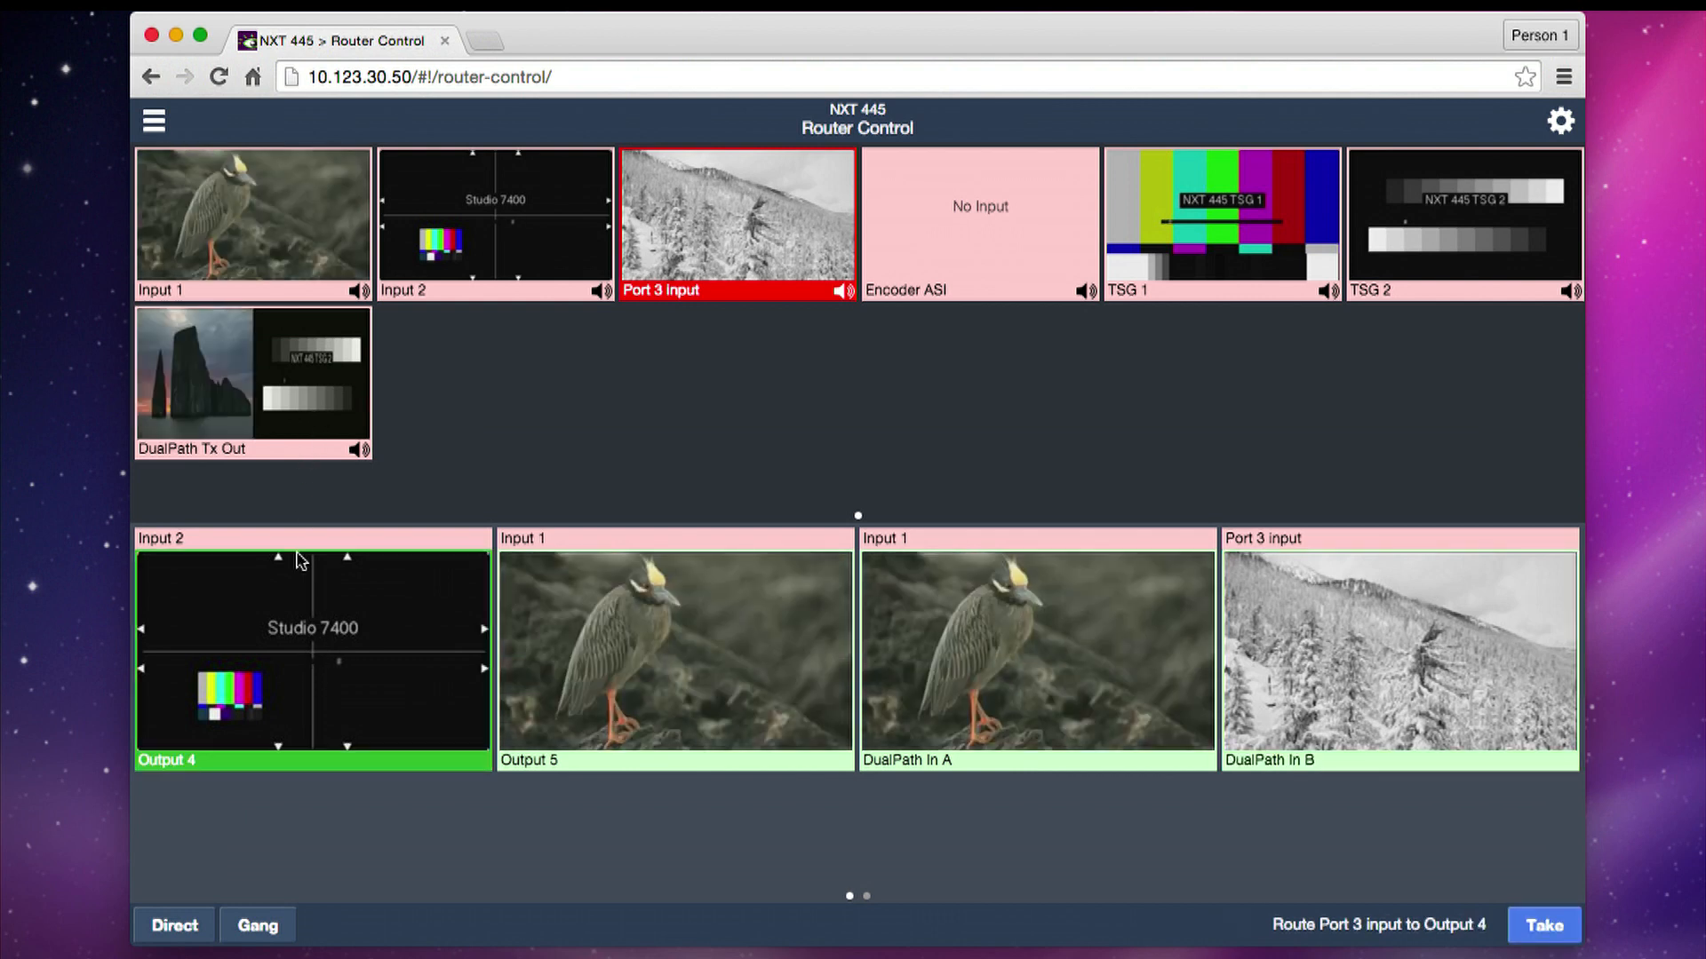
click(250, 393)
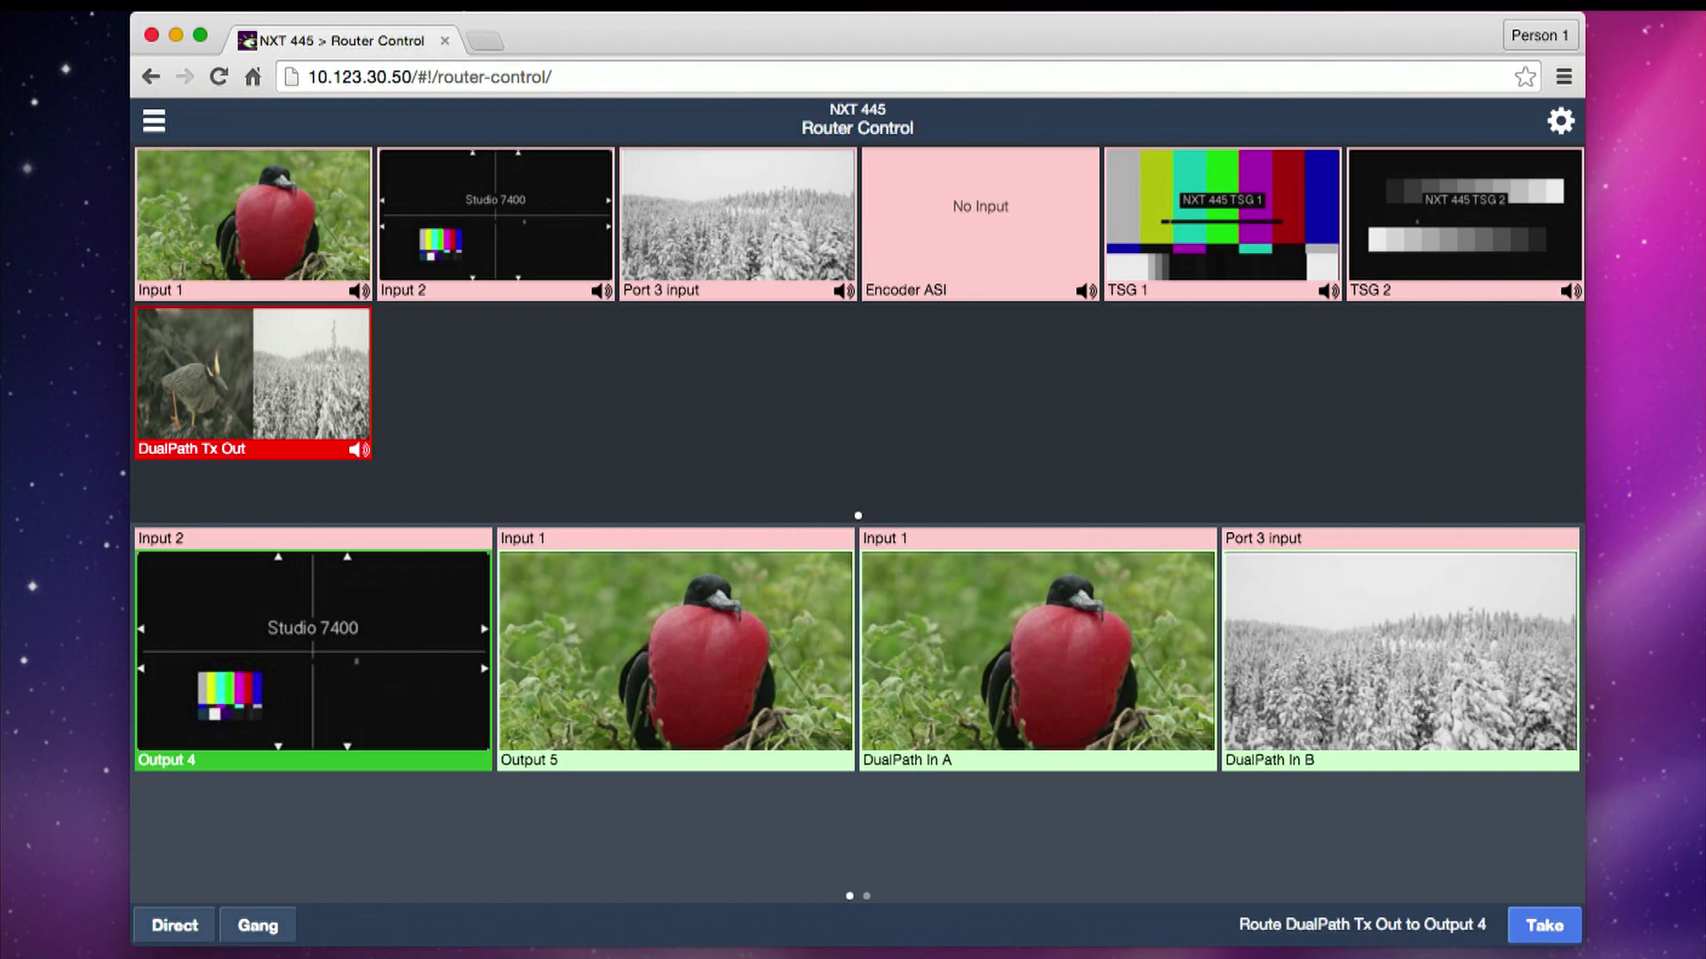
click(1539, 927)
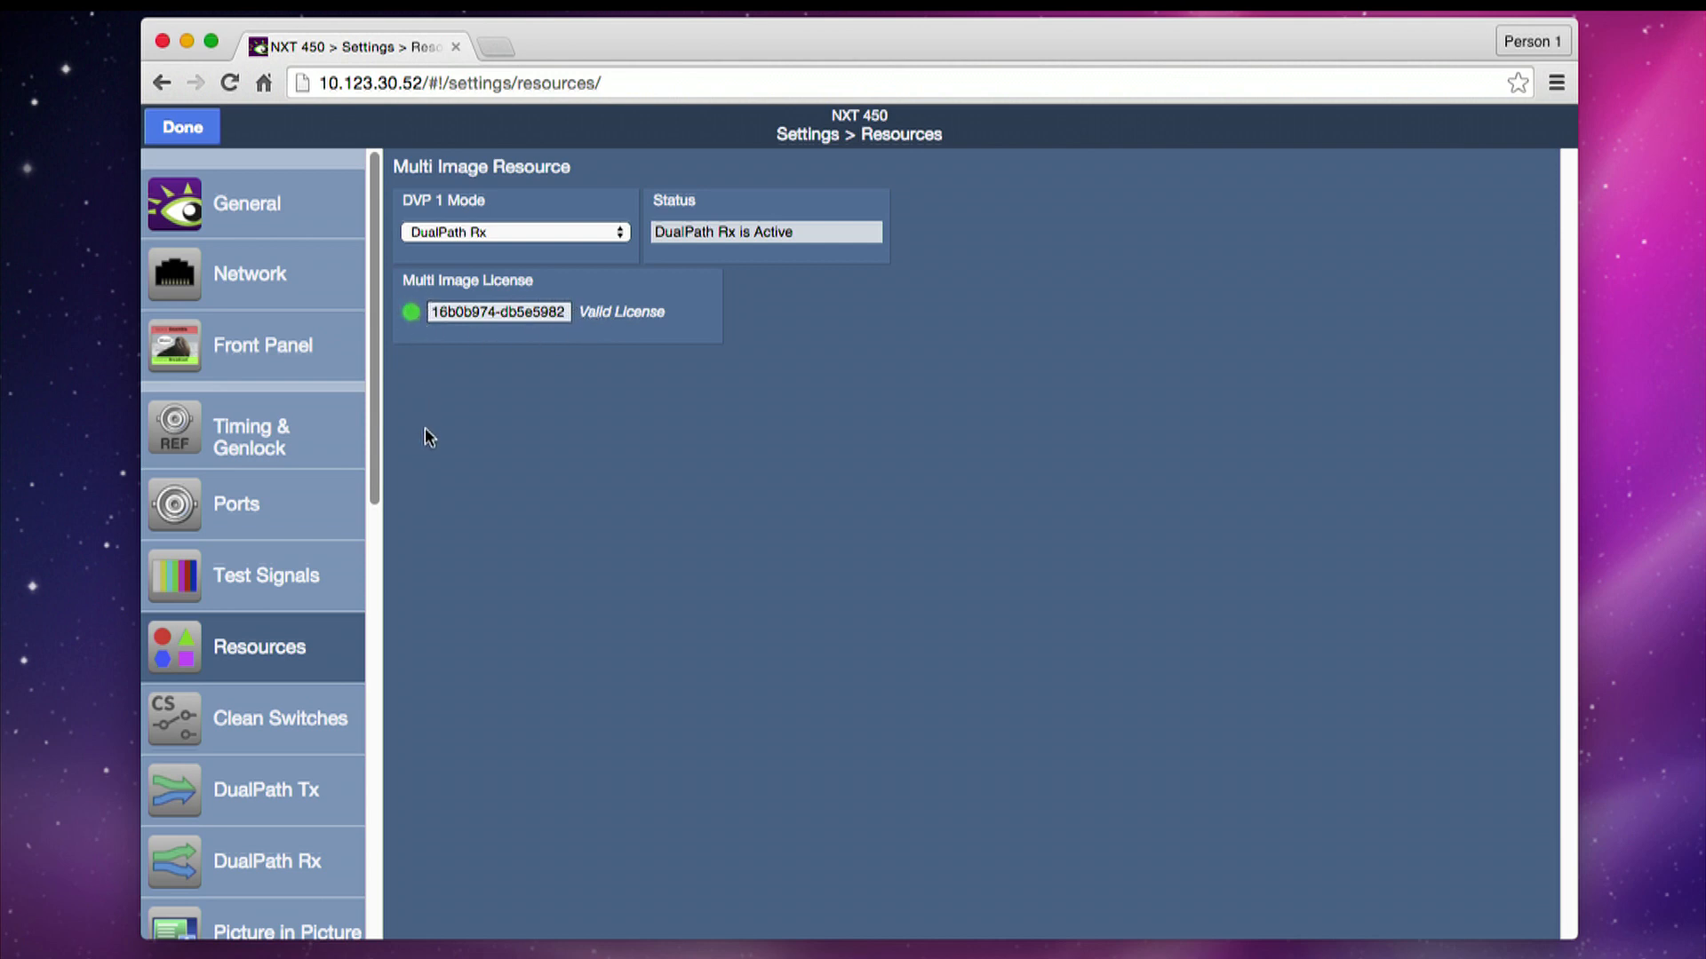
- Check the NXT 450's DualPath Rx ports and add DualPath Out A and B as sources and DualPath Rx In as destination to Factory Default
click(302, 507)
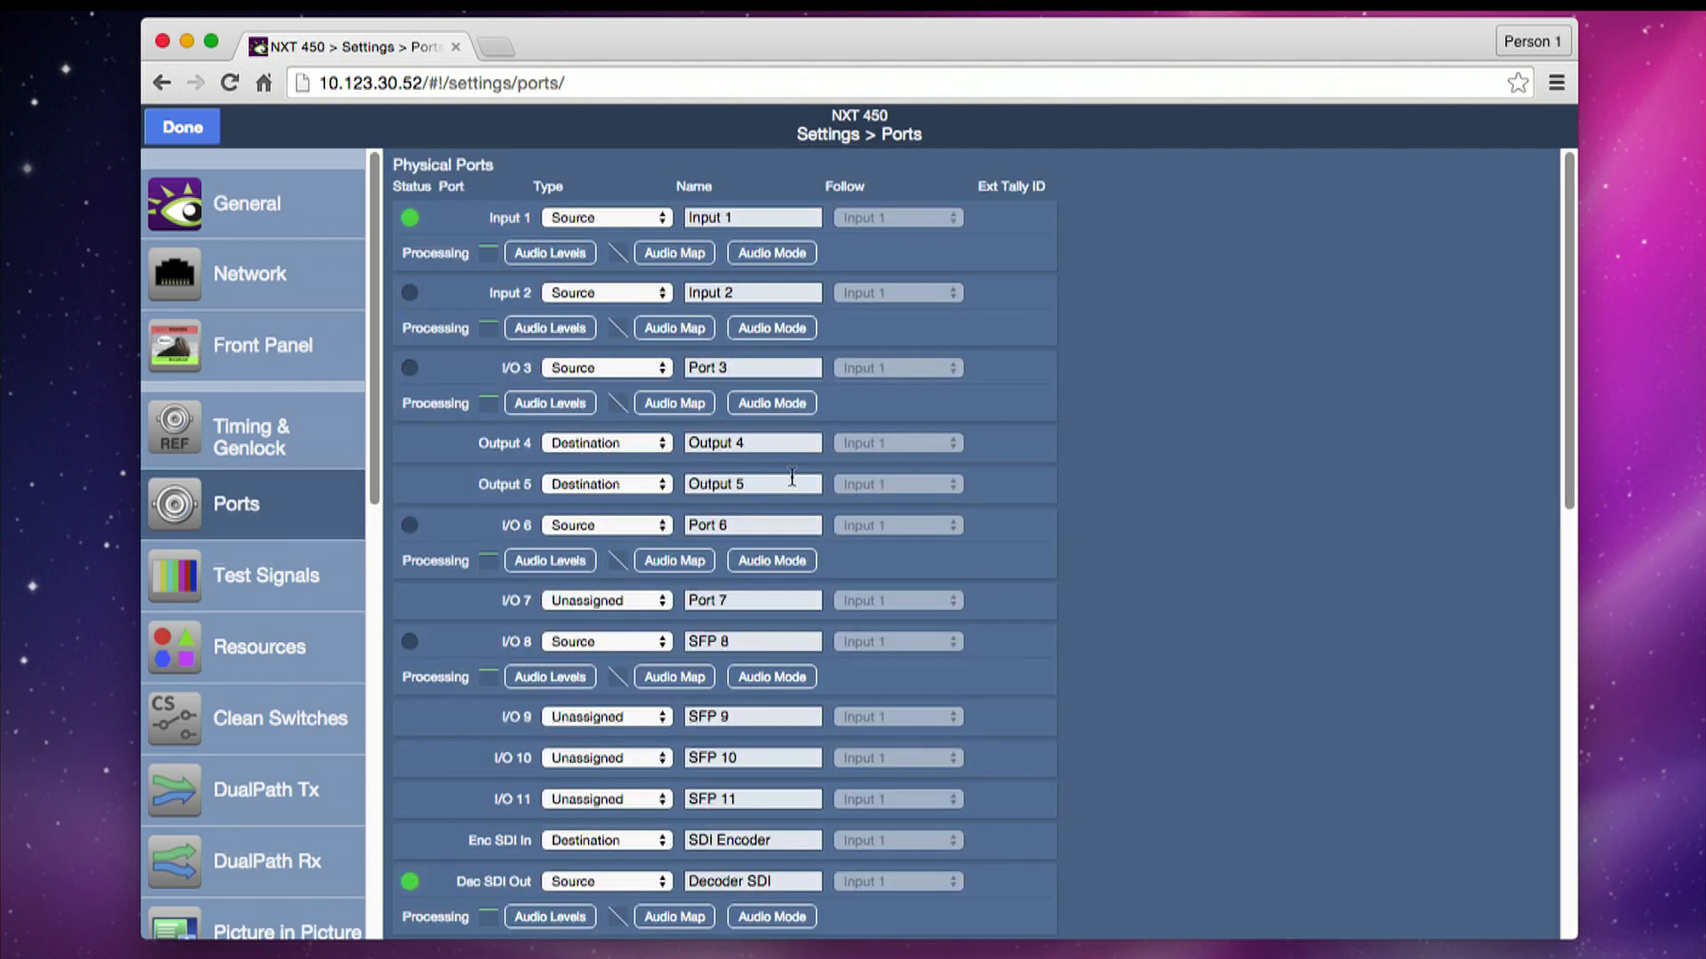
scroll(792, 478, down, 10)
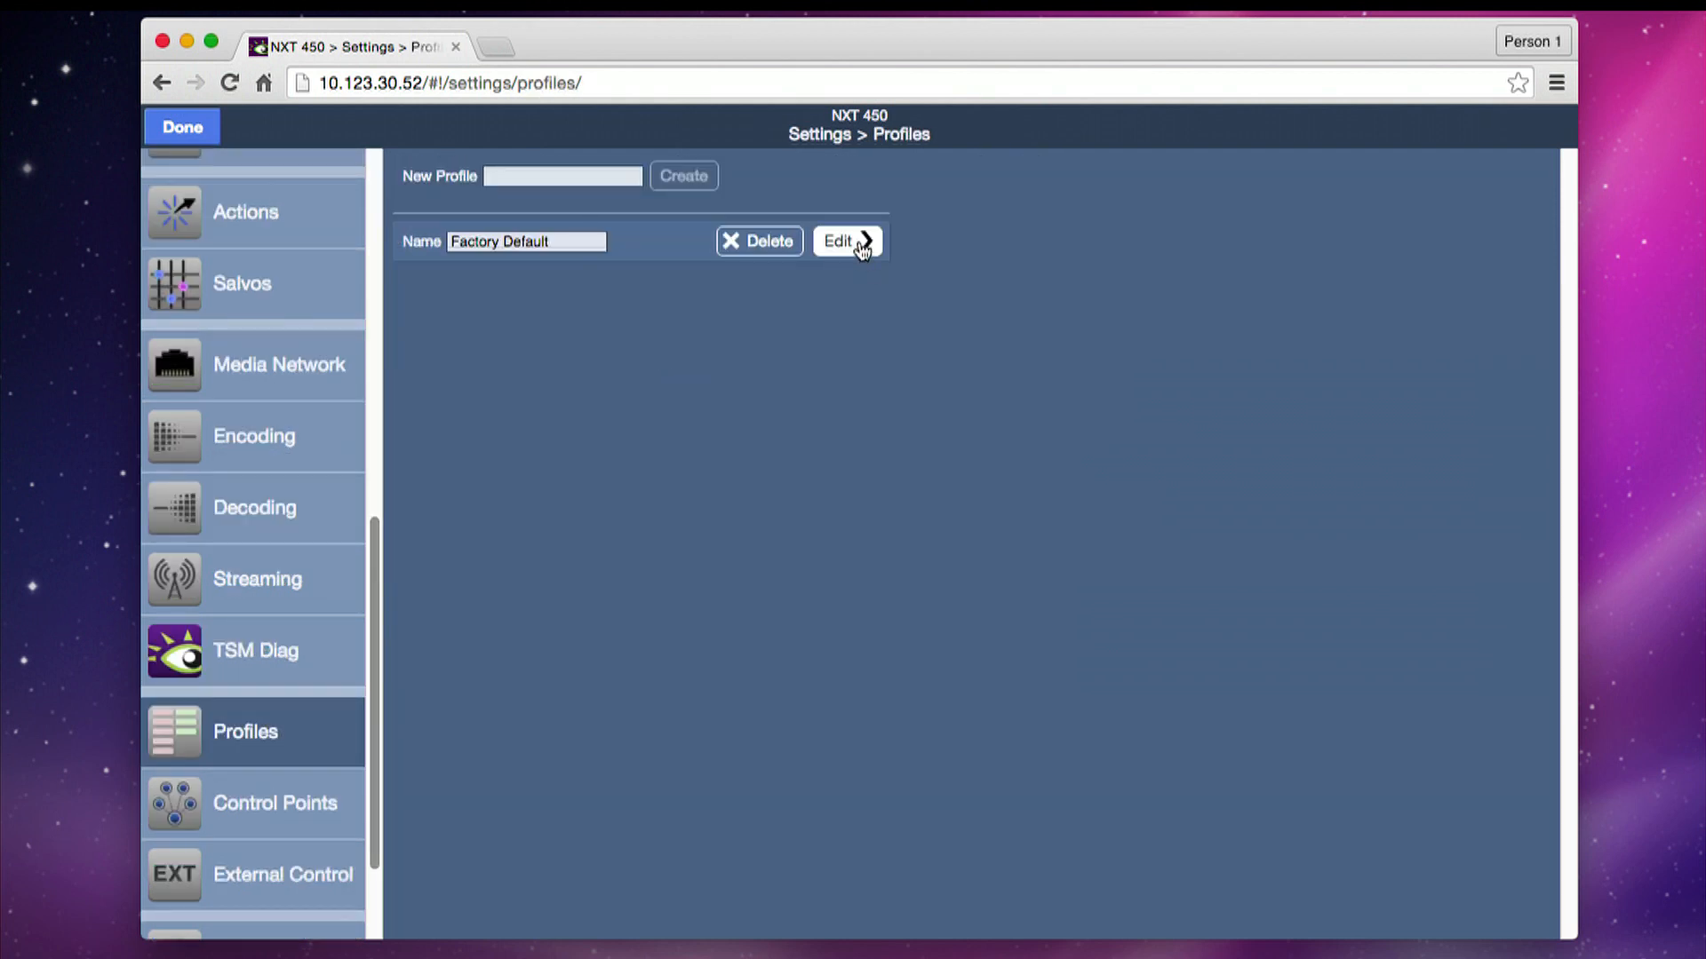
click(860, 245)
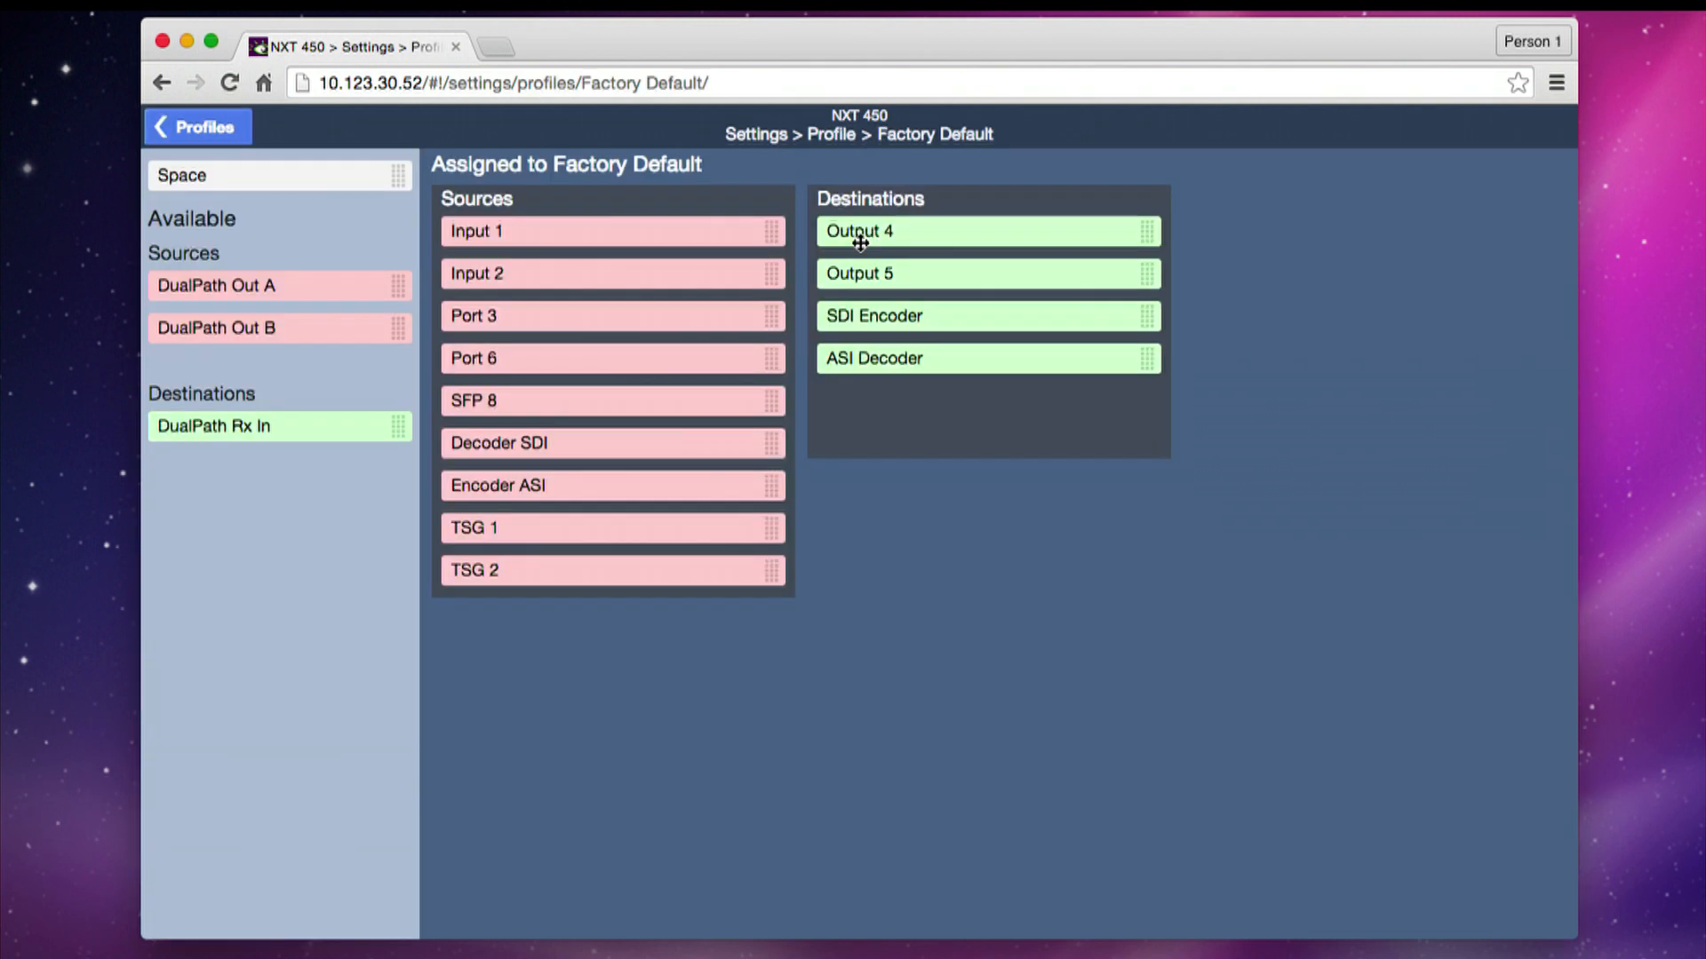
drag(209, 284, 578, 615)
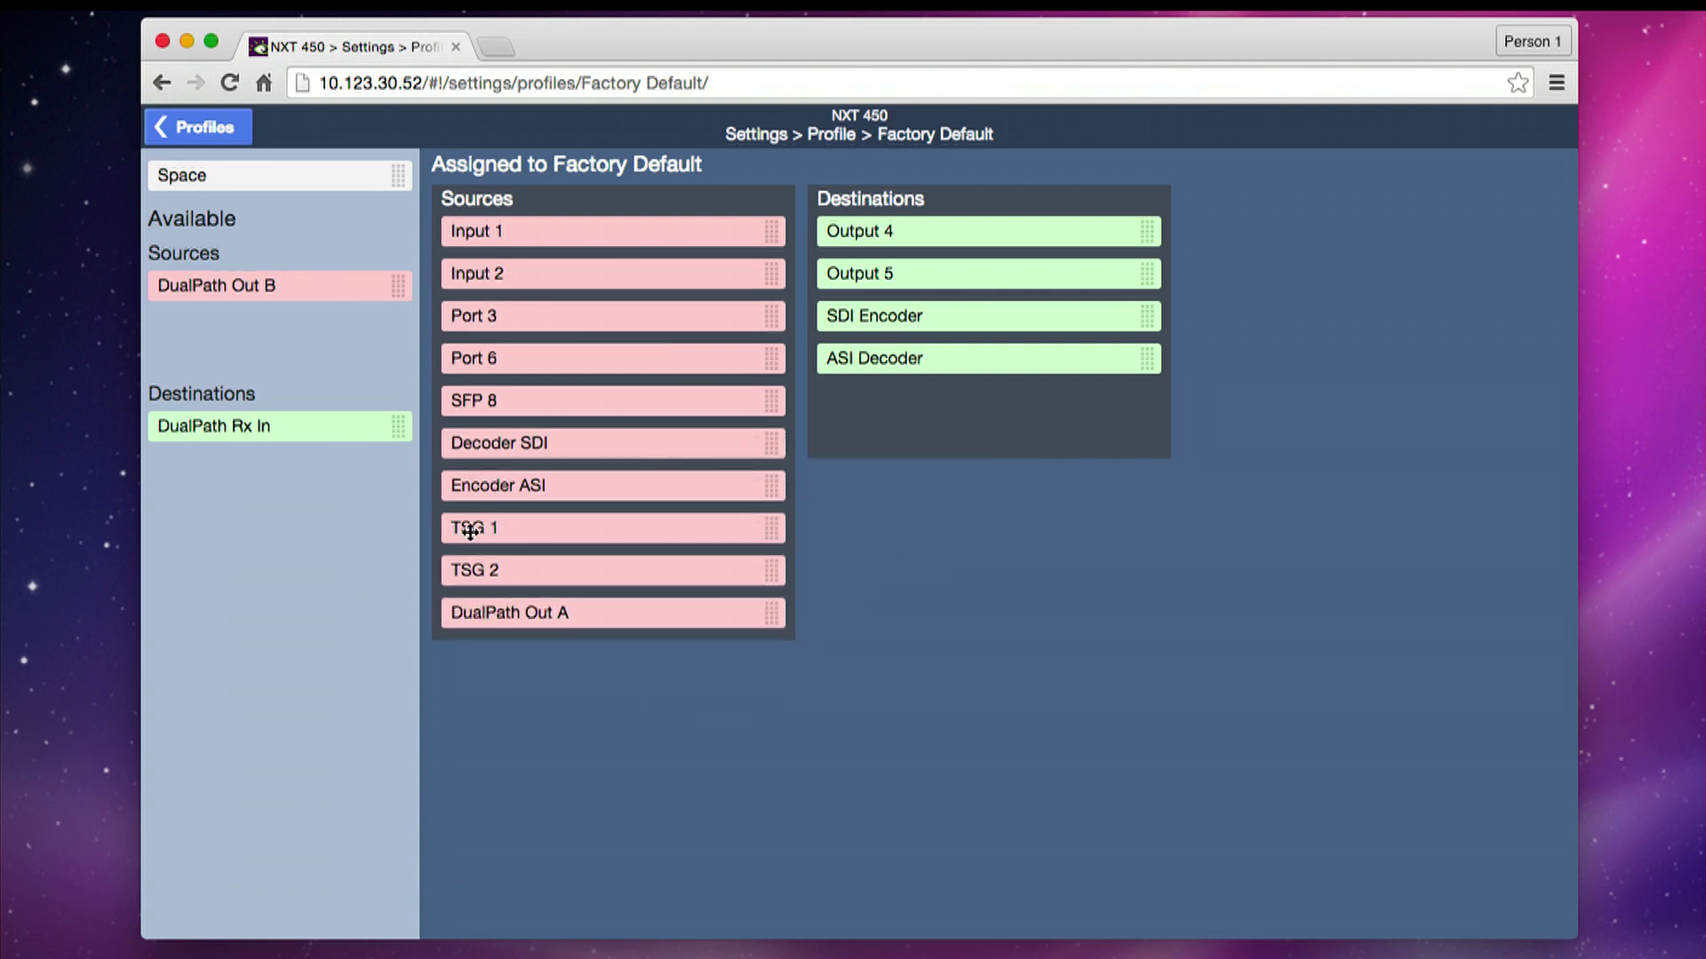
drag(255, 286, 556, 653)
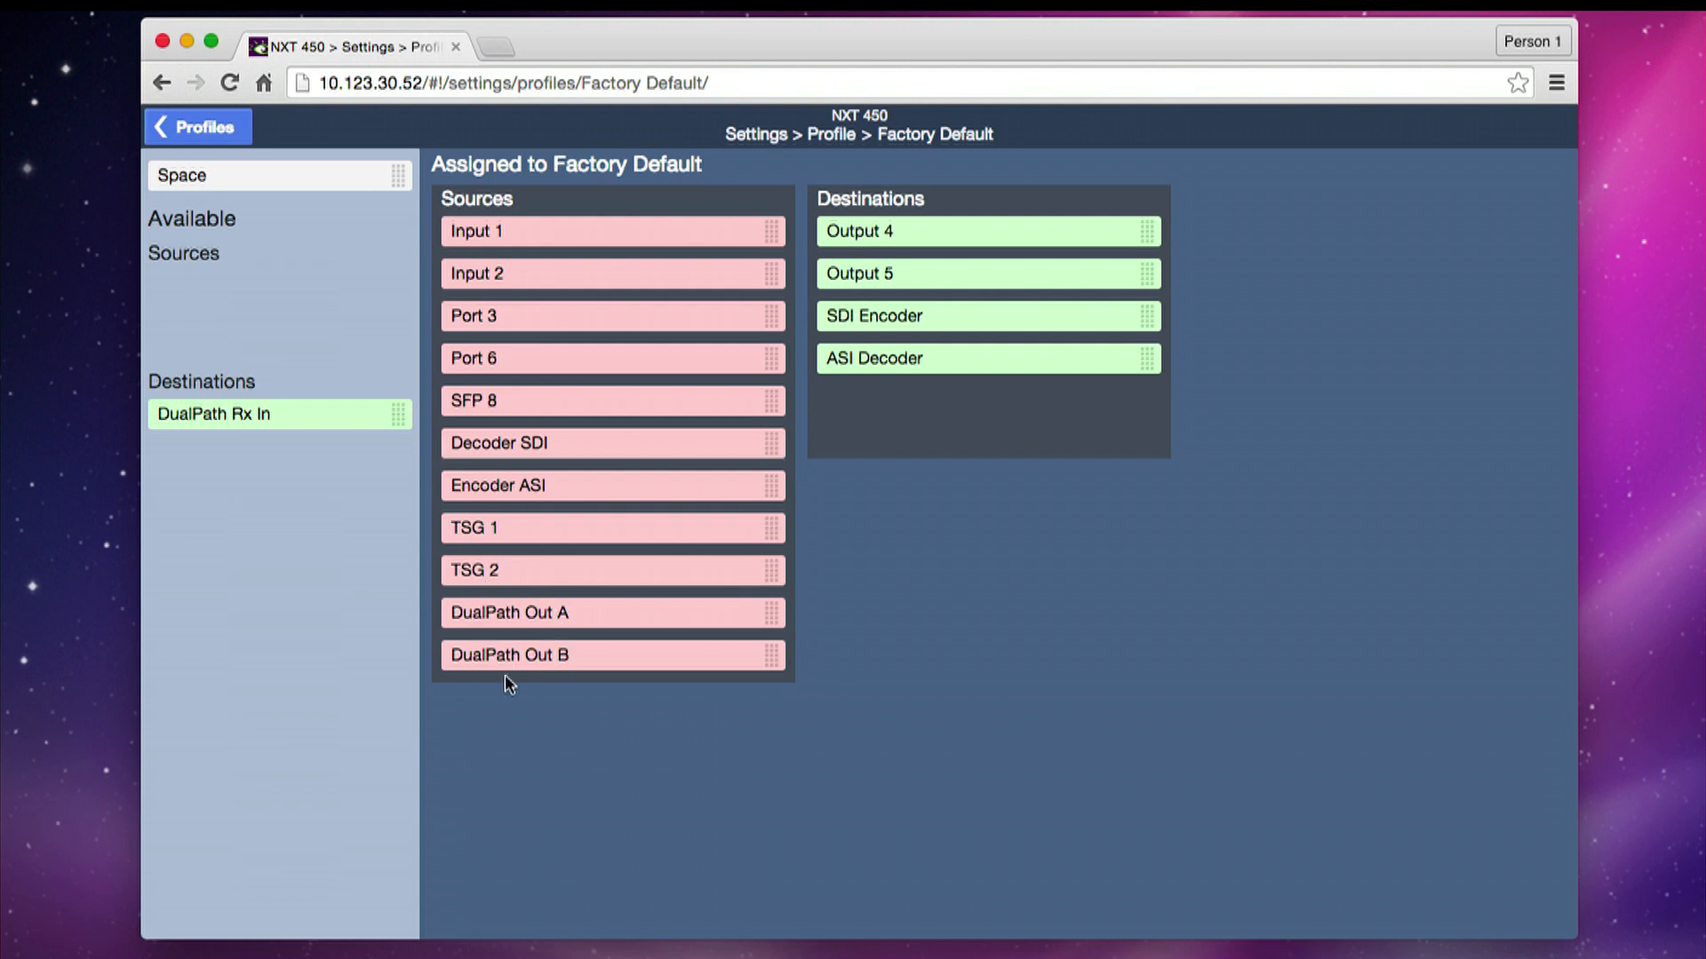
drag(253, 410, 967, 405)
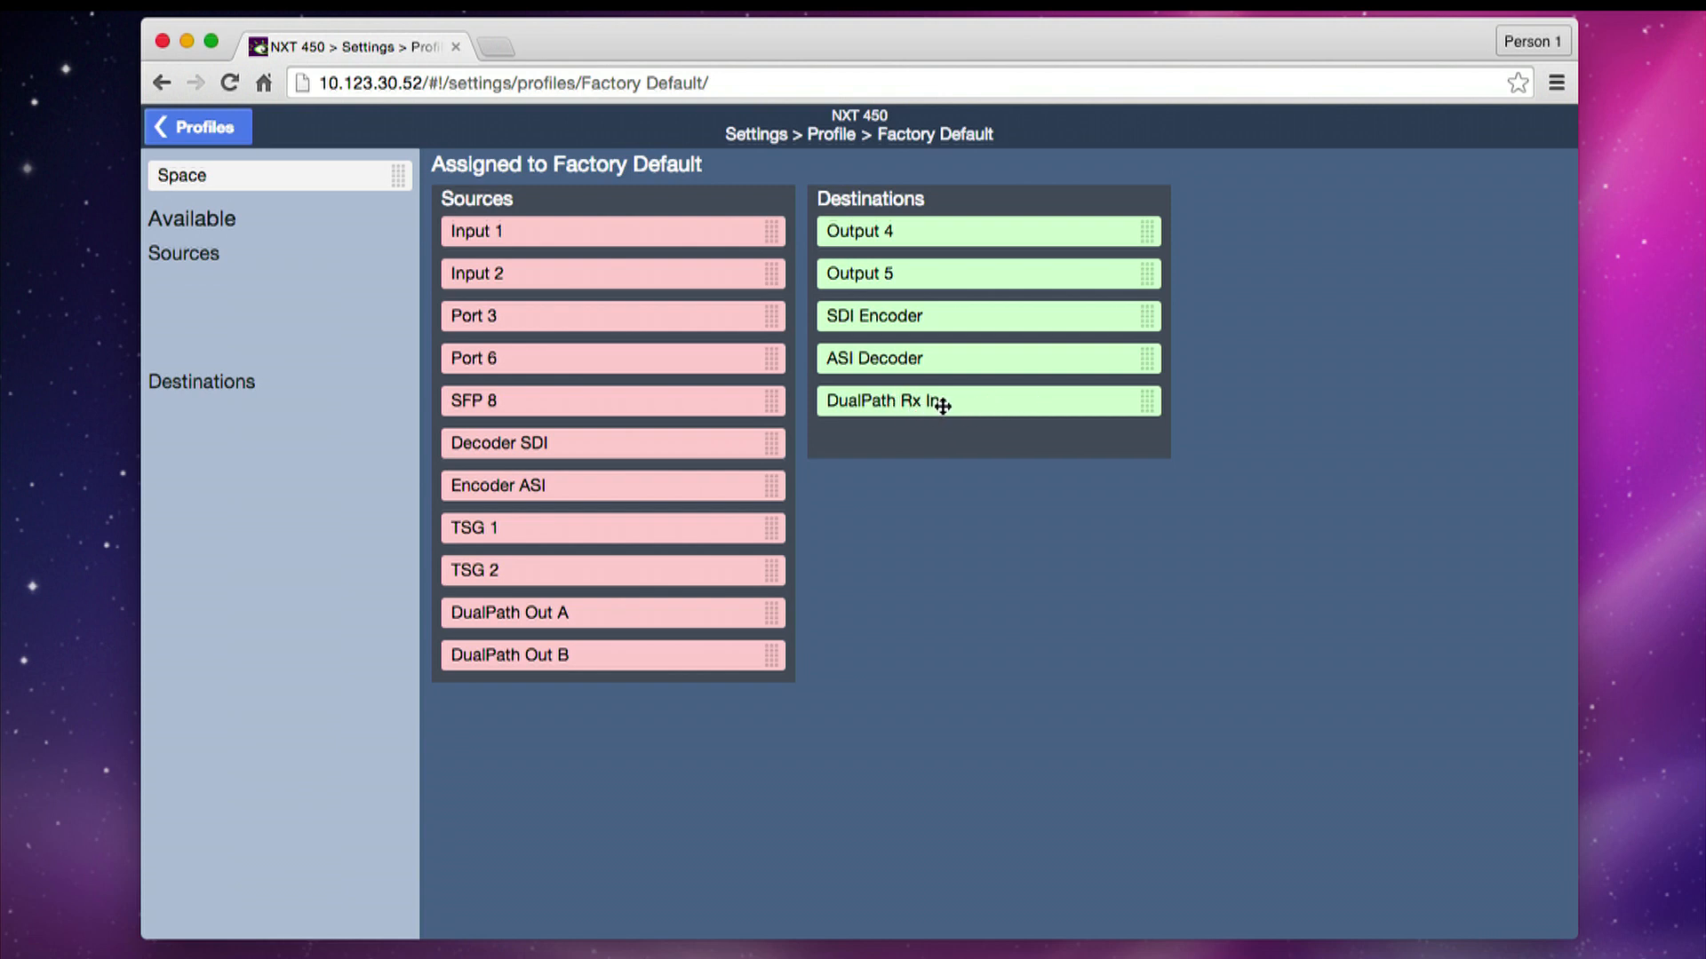
click(188, 127)
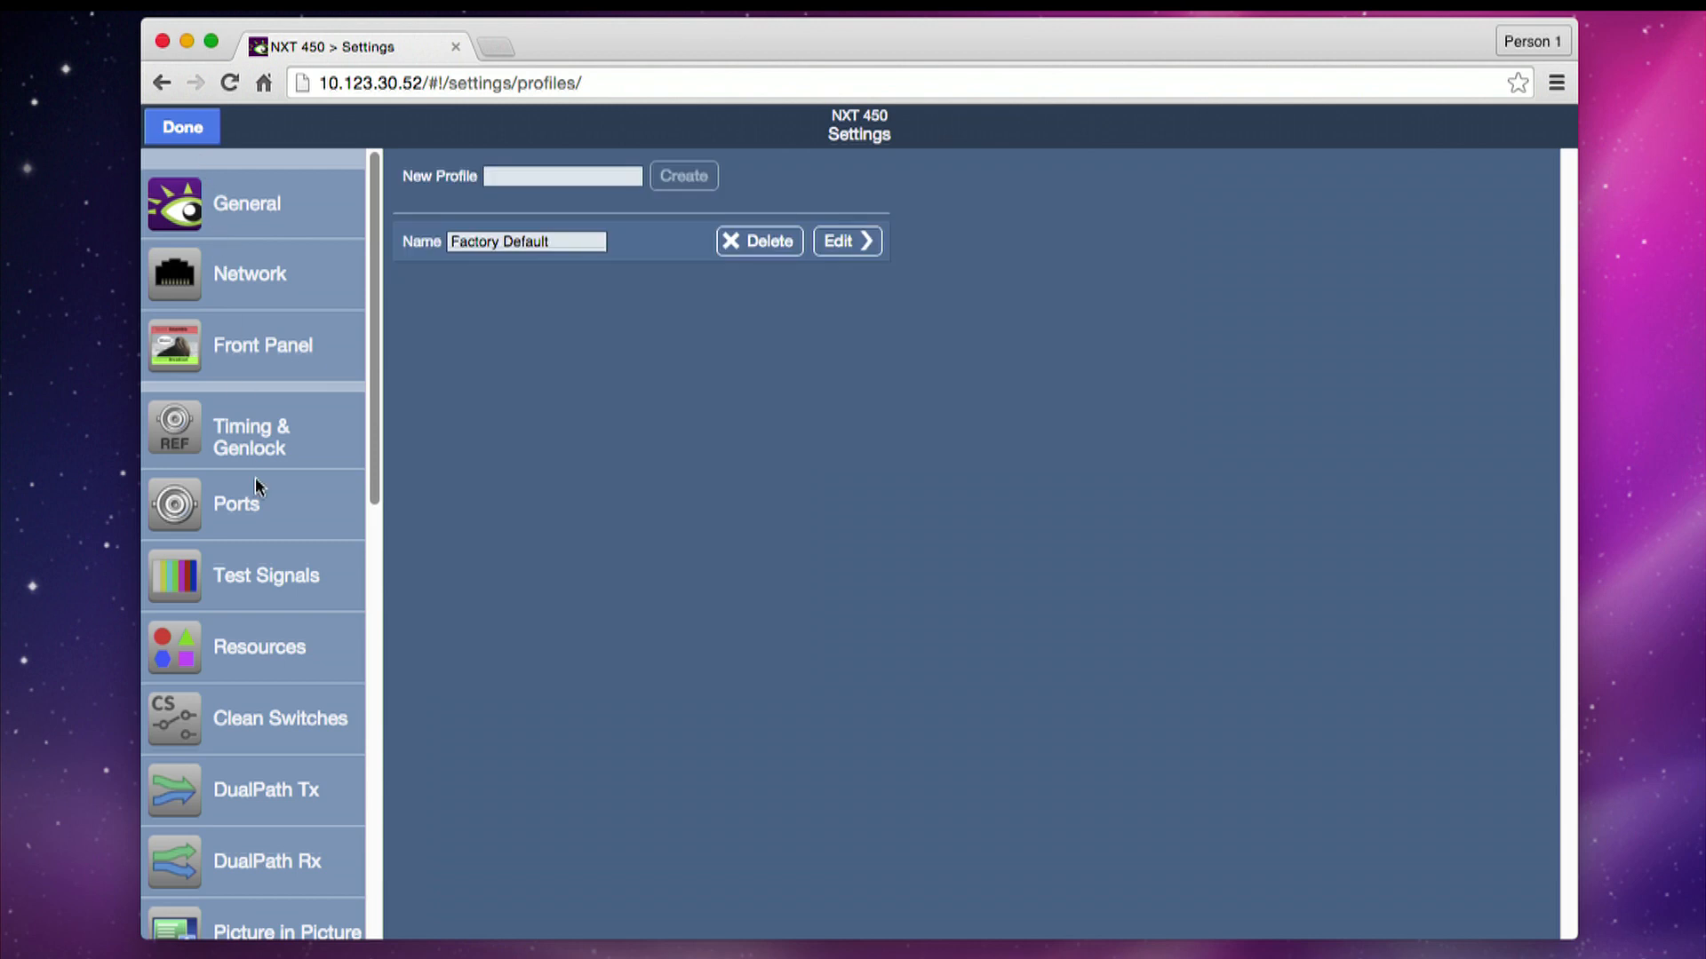
- Review the DualPath Rx settings and the available Rx audio modes, and return to Router Control
click(263, 785)
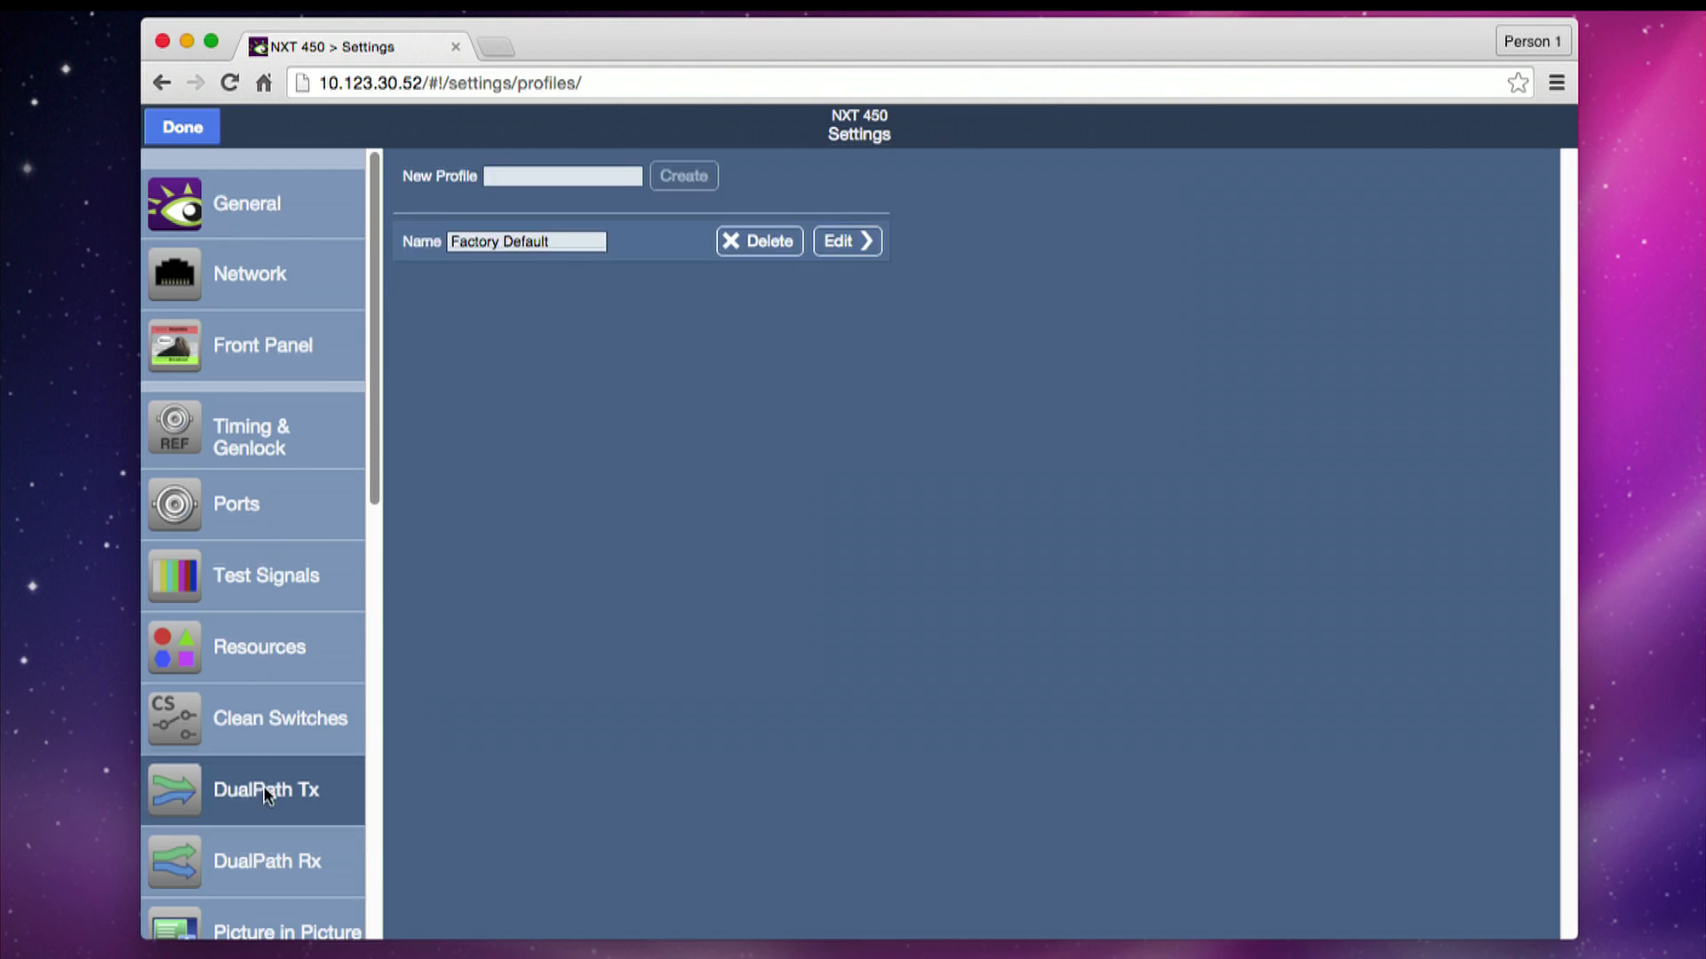
click(265, 860)
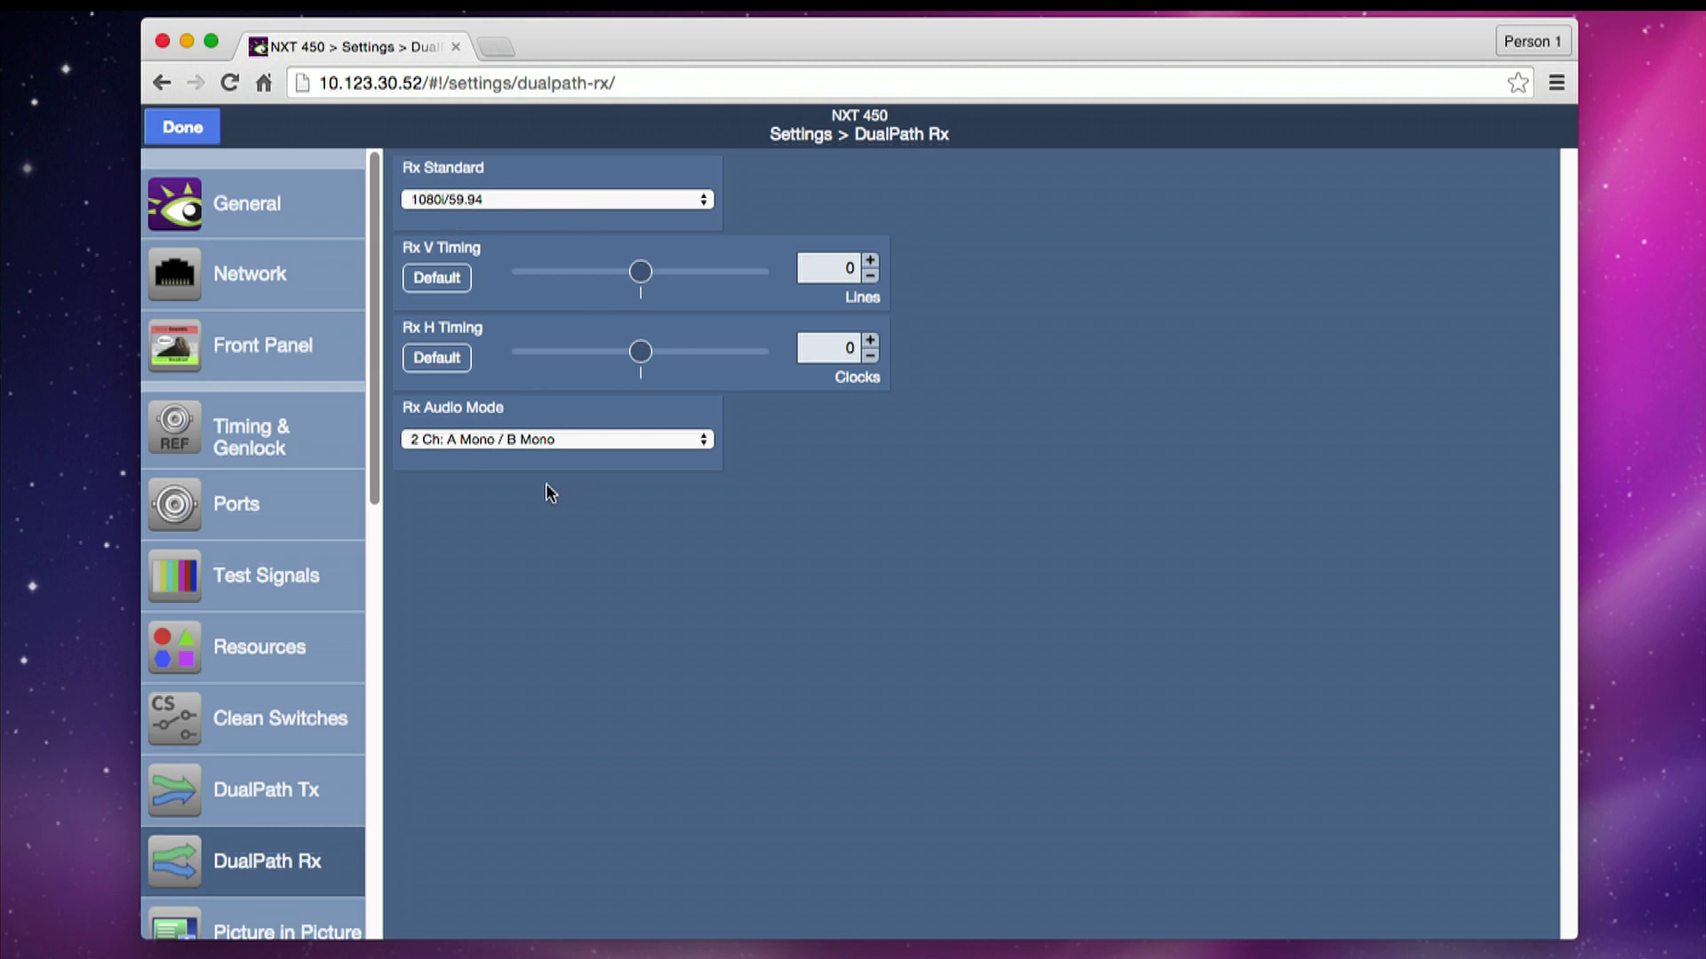
click(533, 441)
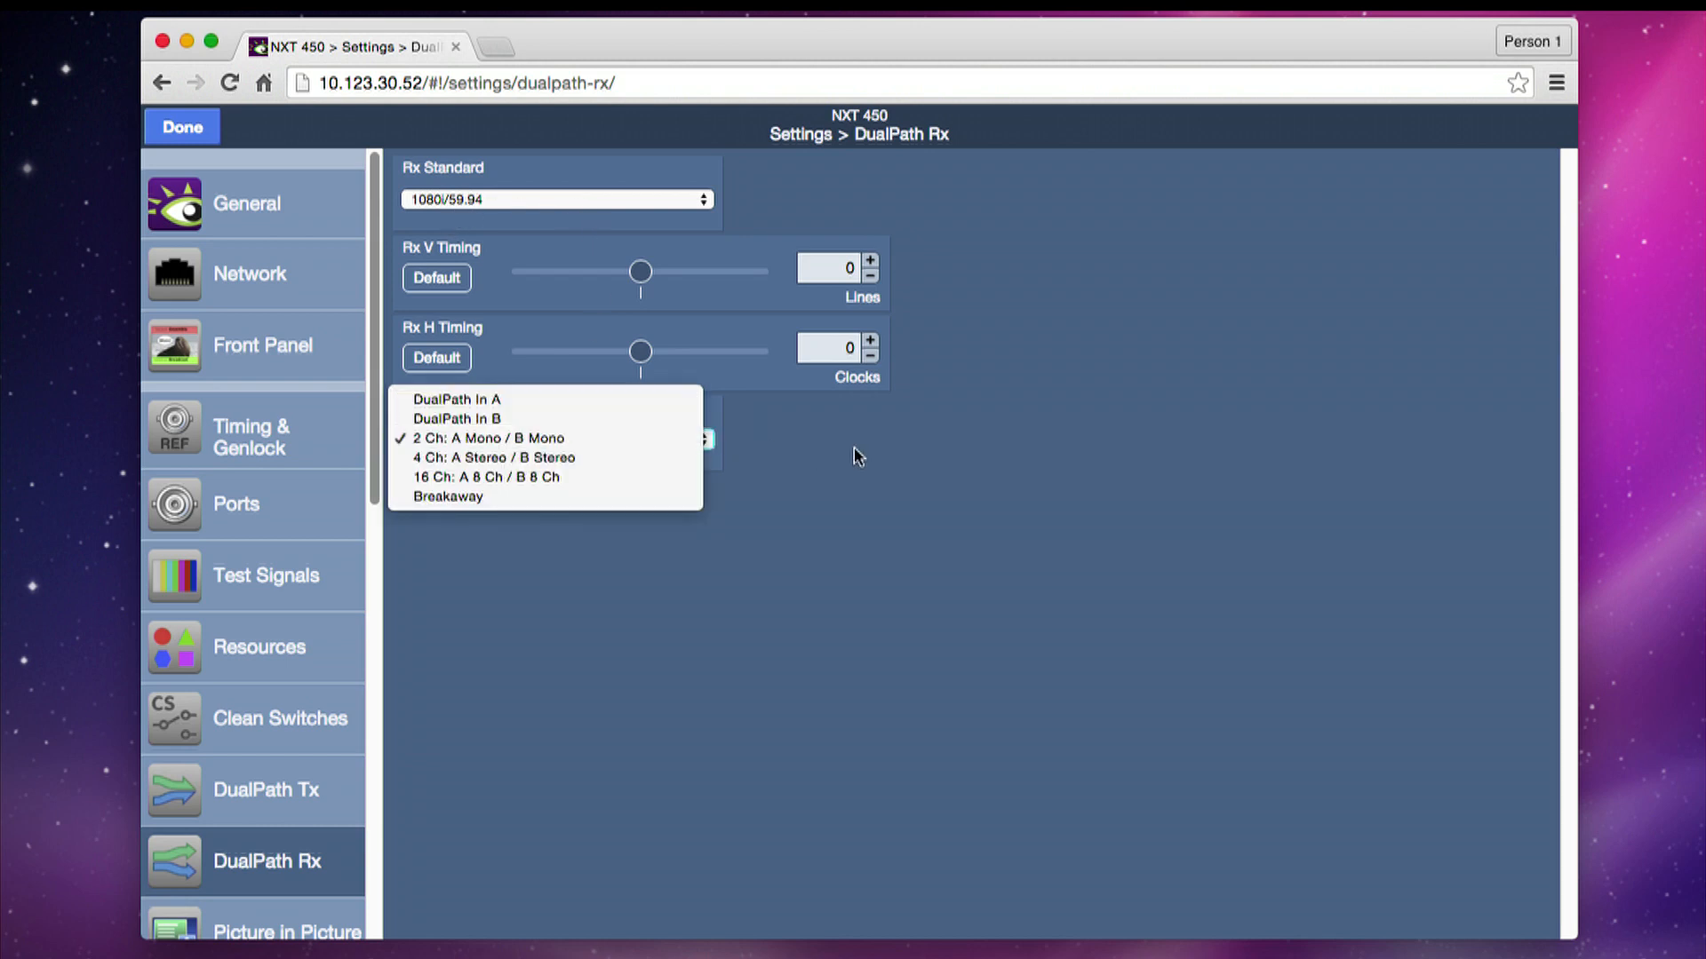
click(957, 453)
click(182, 127)
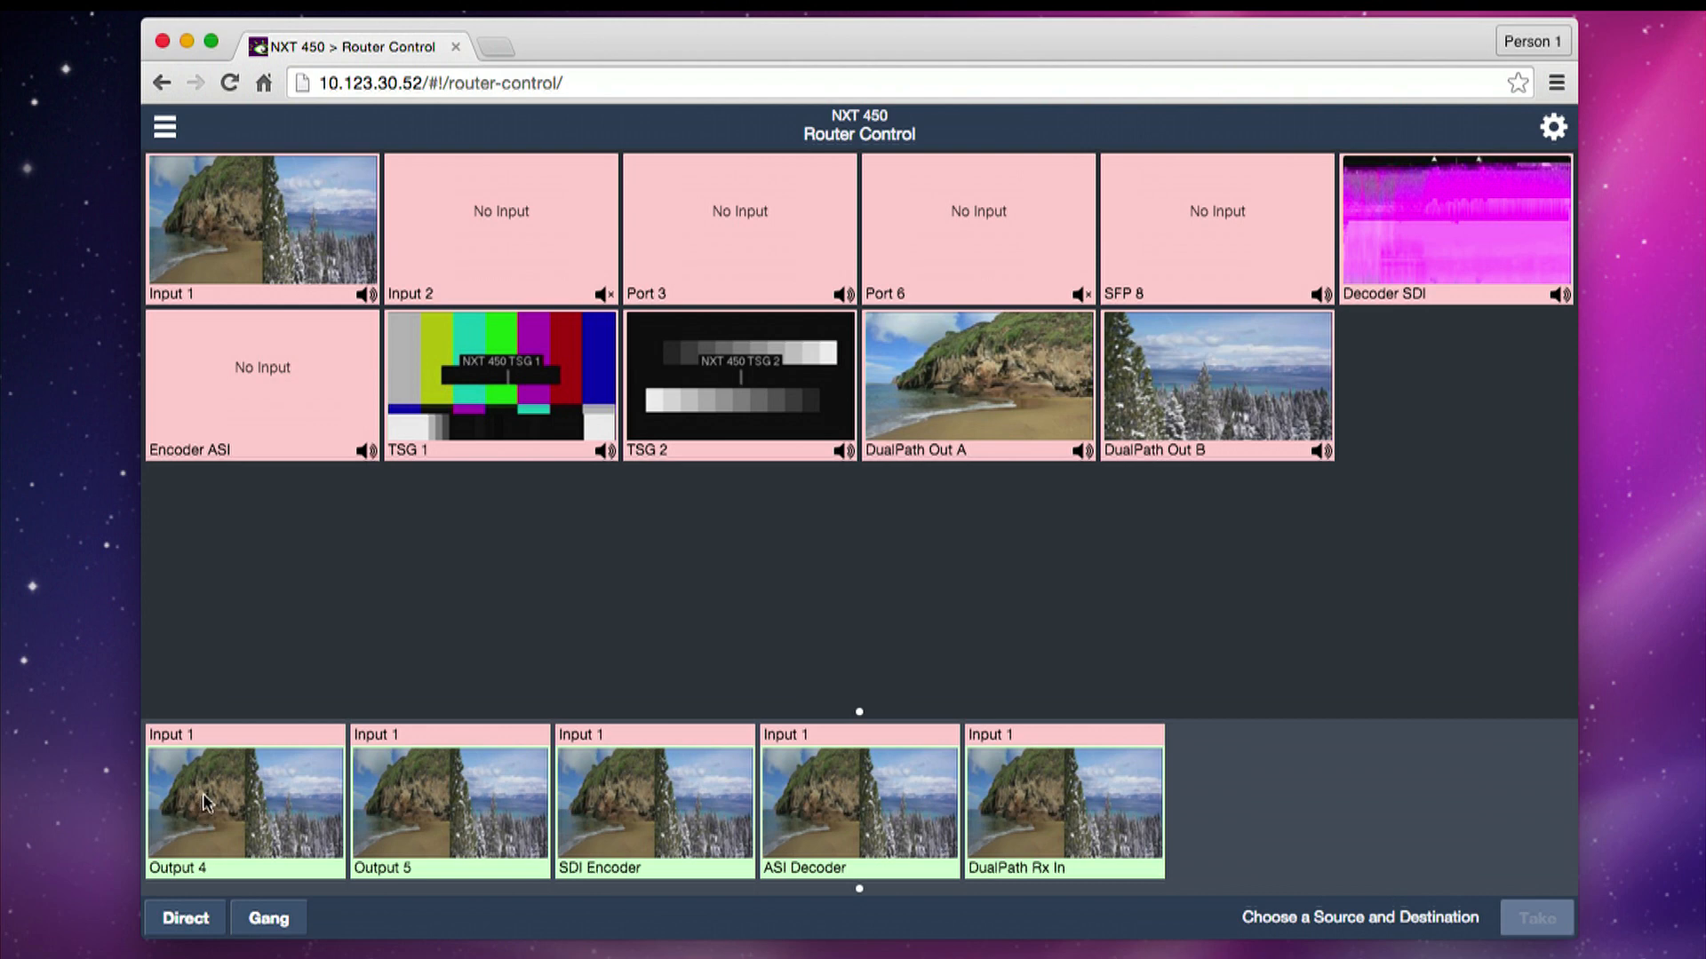
- Route the Input 1 source to the DualPath Rx In destination
click(1026, 794)
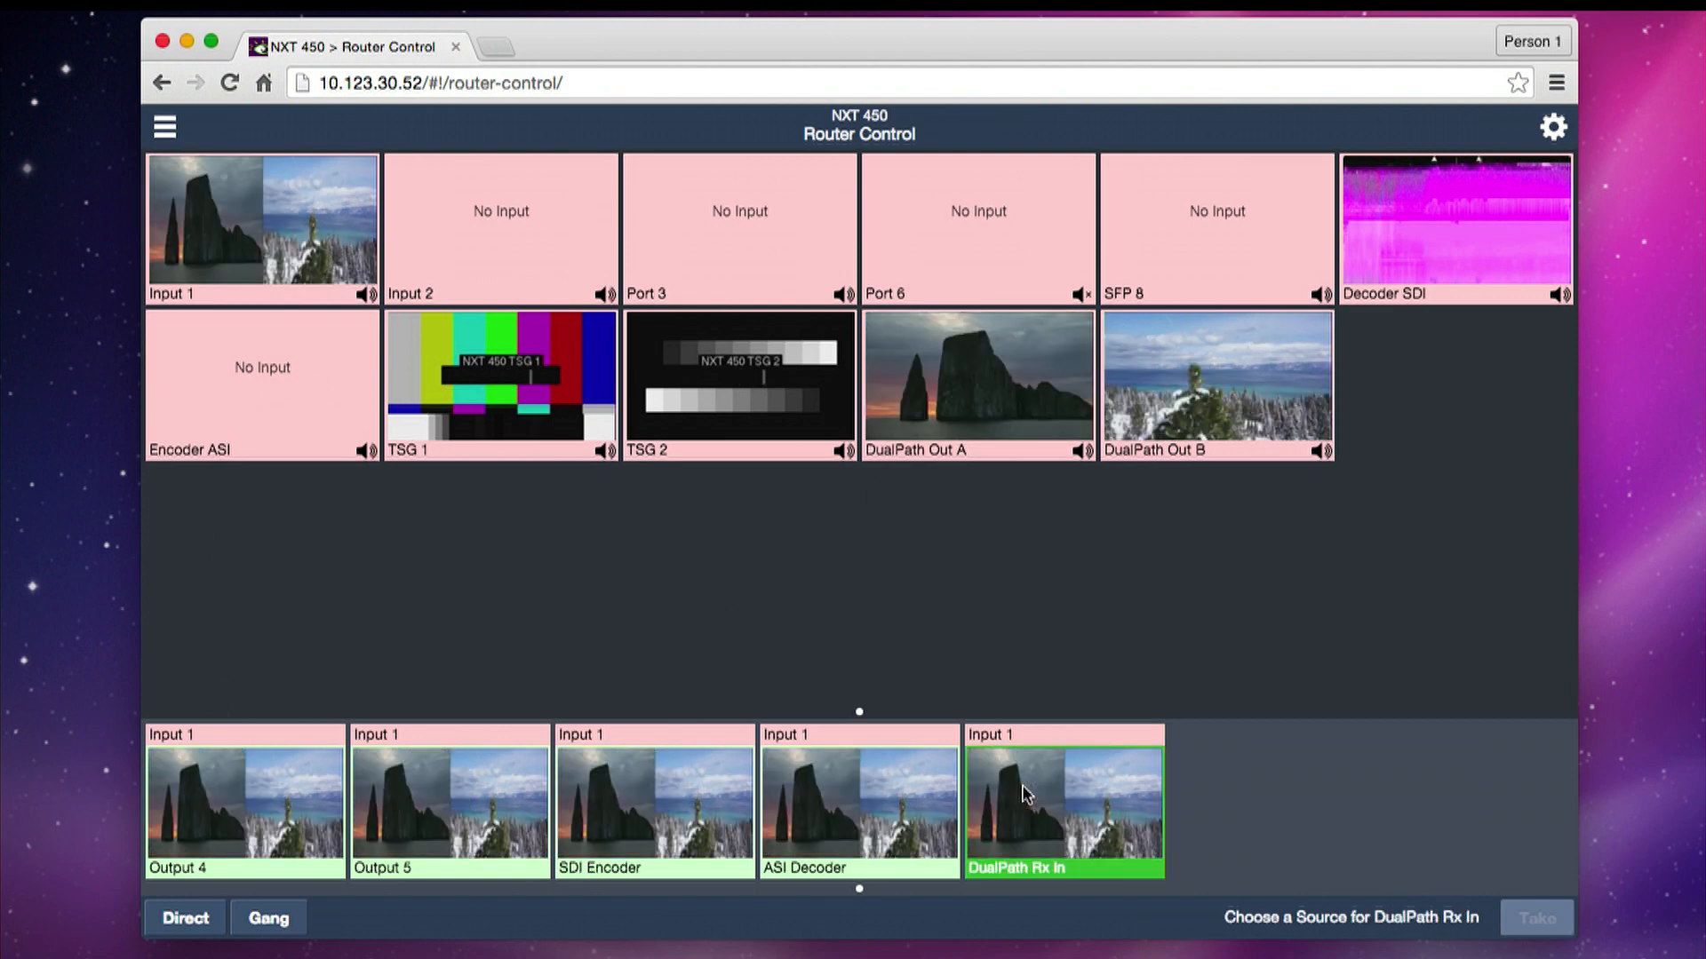
click(226, 210)
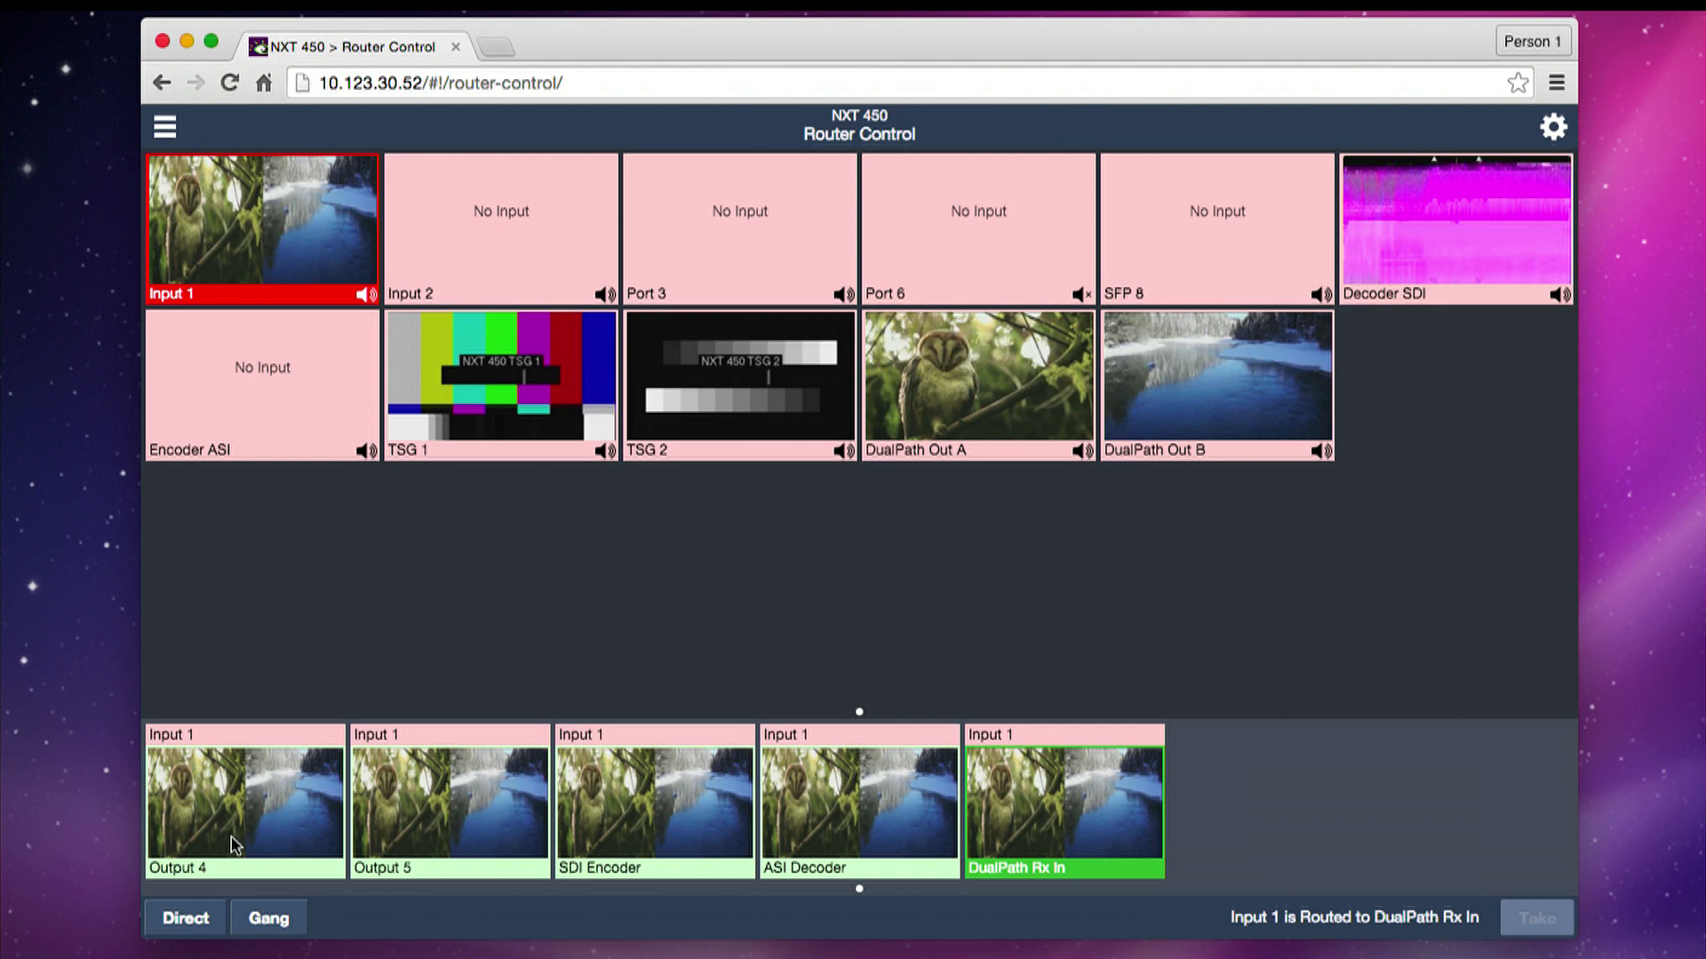
- Route DualPath Out A to Output 4 and DualPath Out B to Output 5
click(205, 813)
click(937, 383)
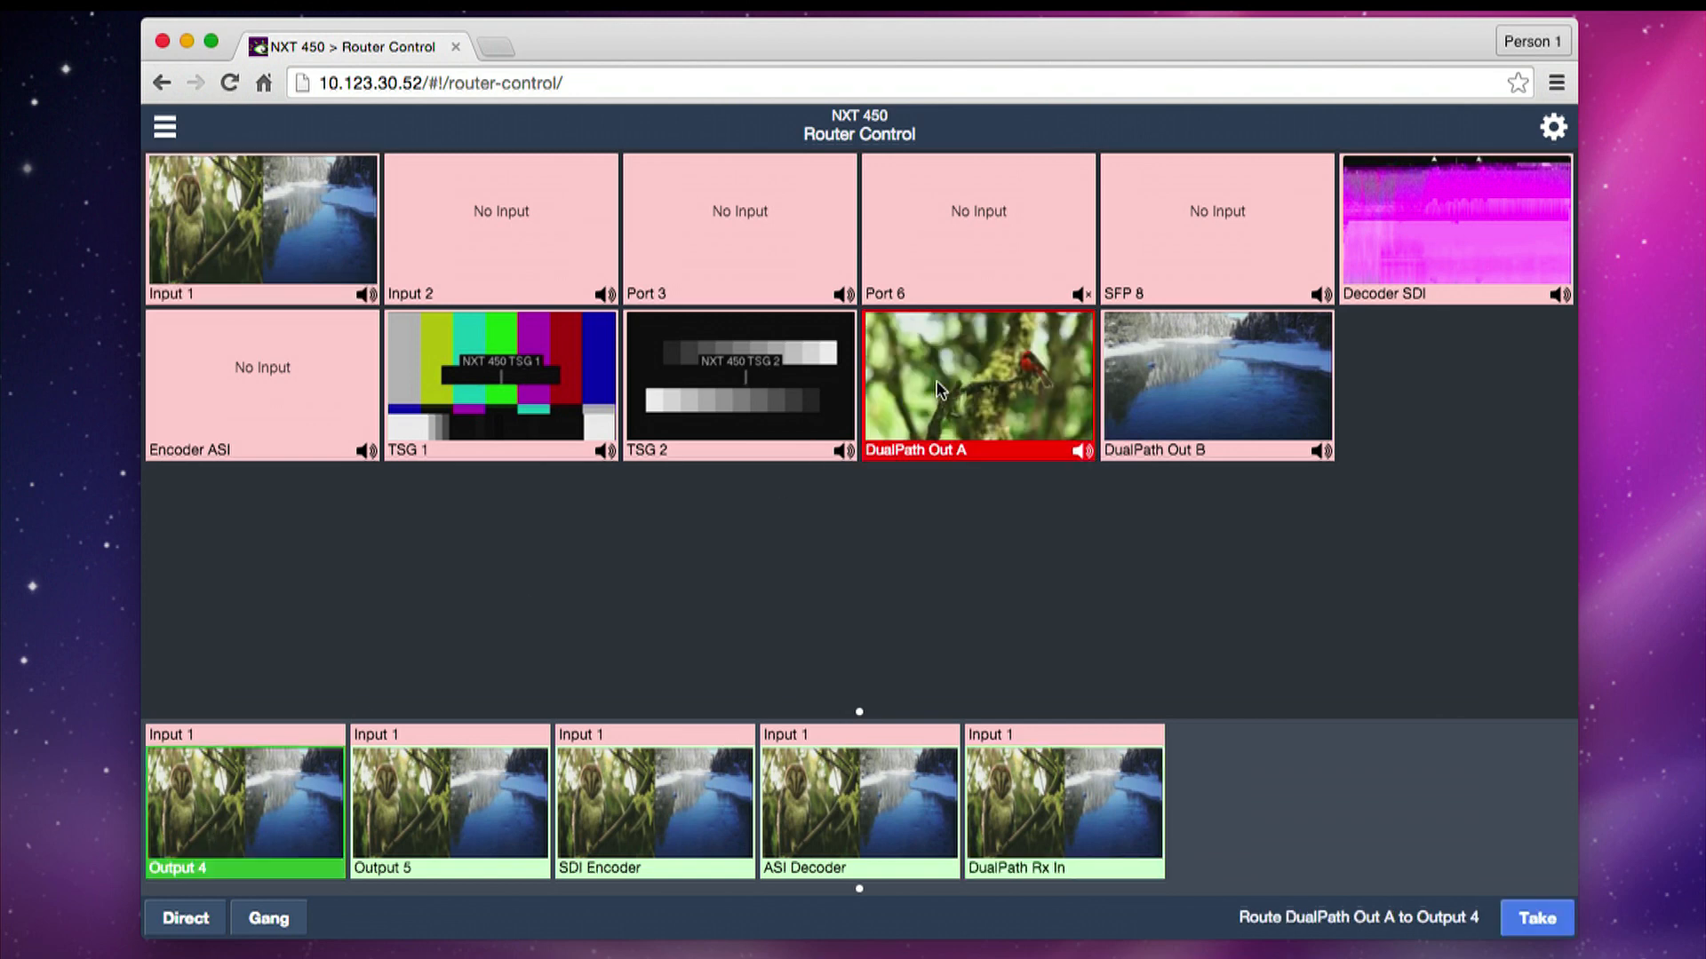
click(1542, 929)
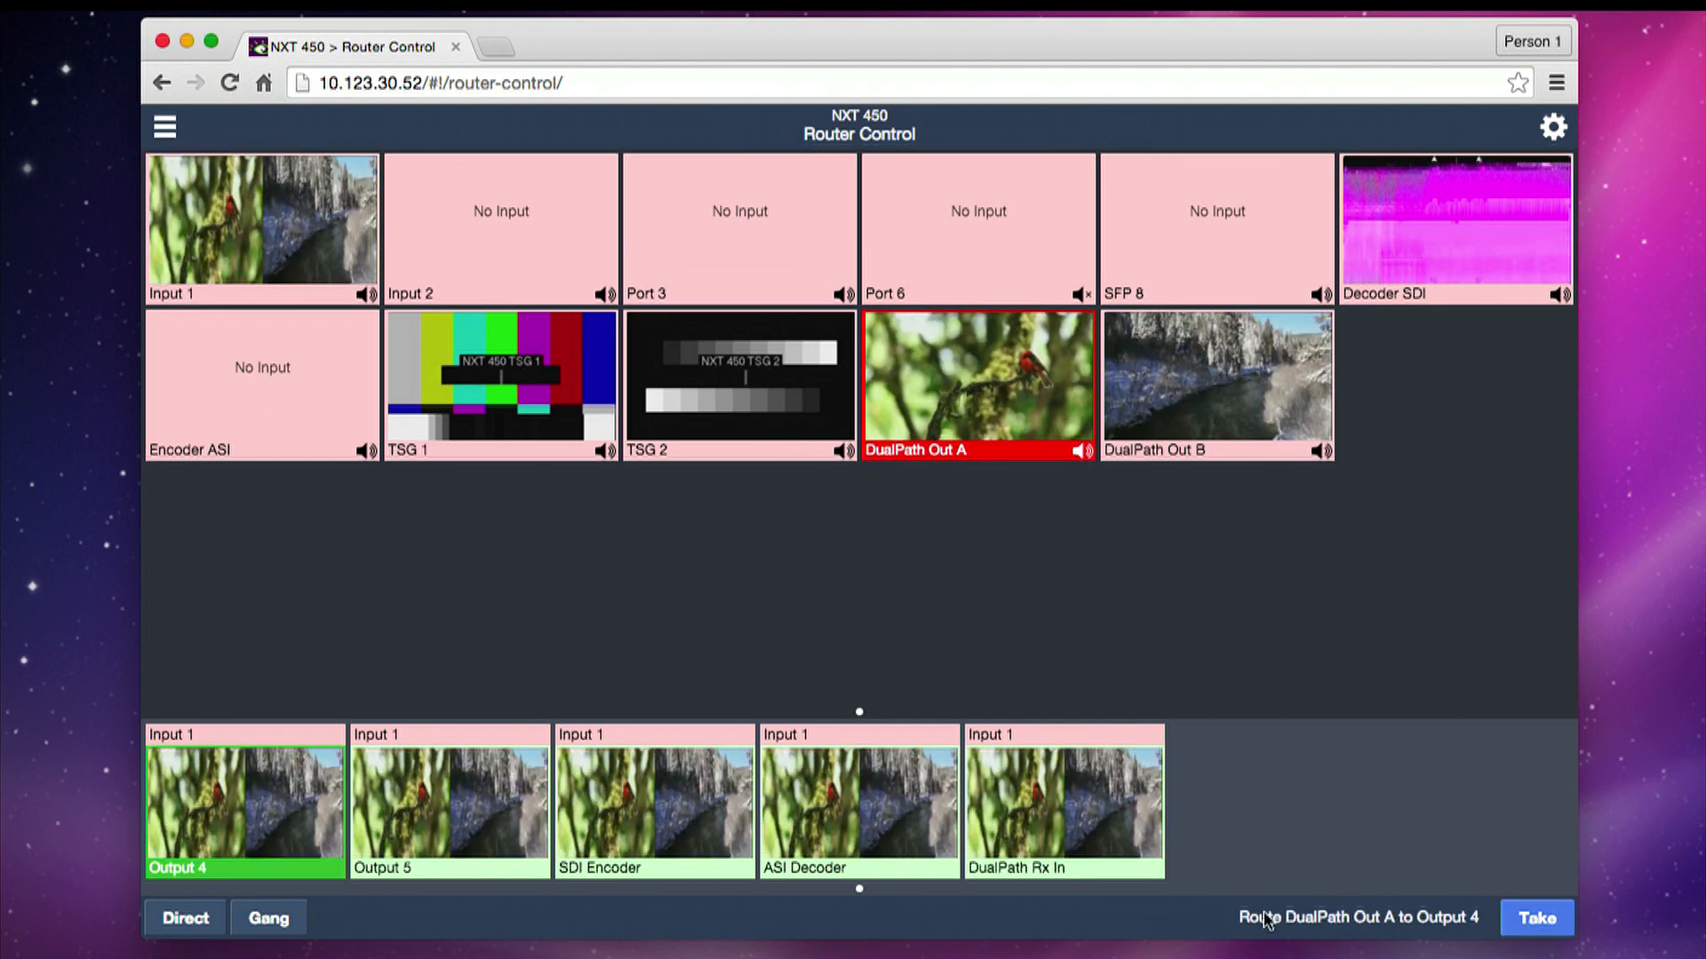
click(464, 824)
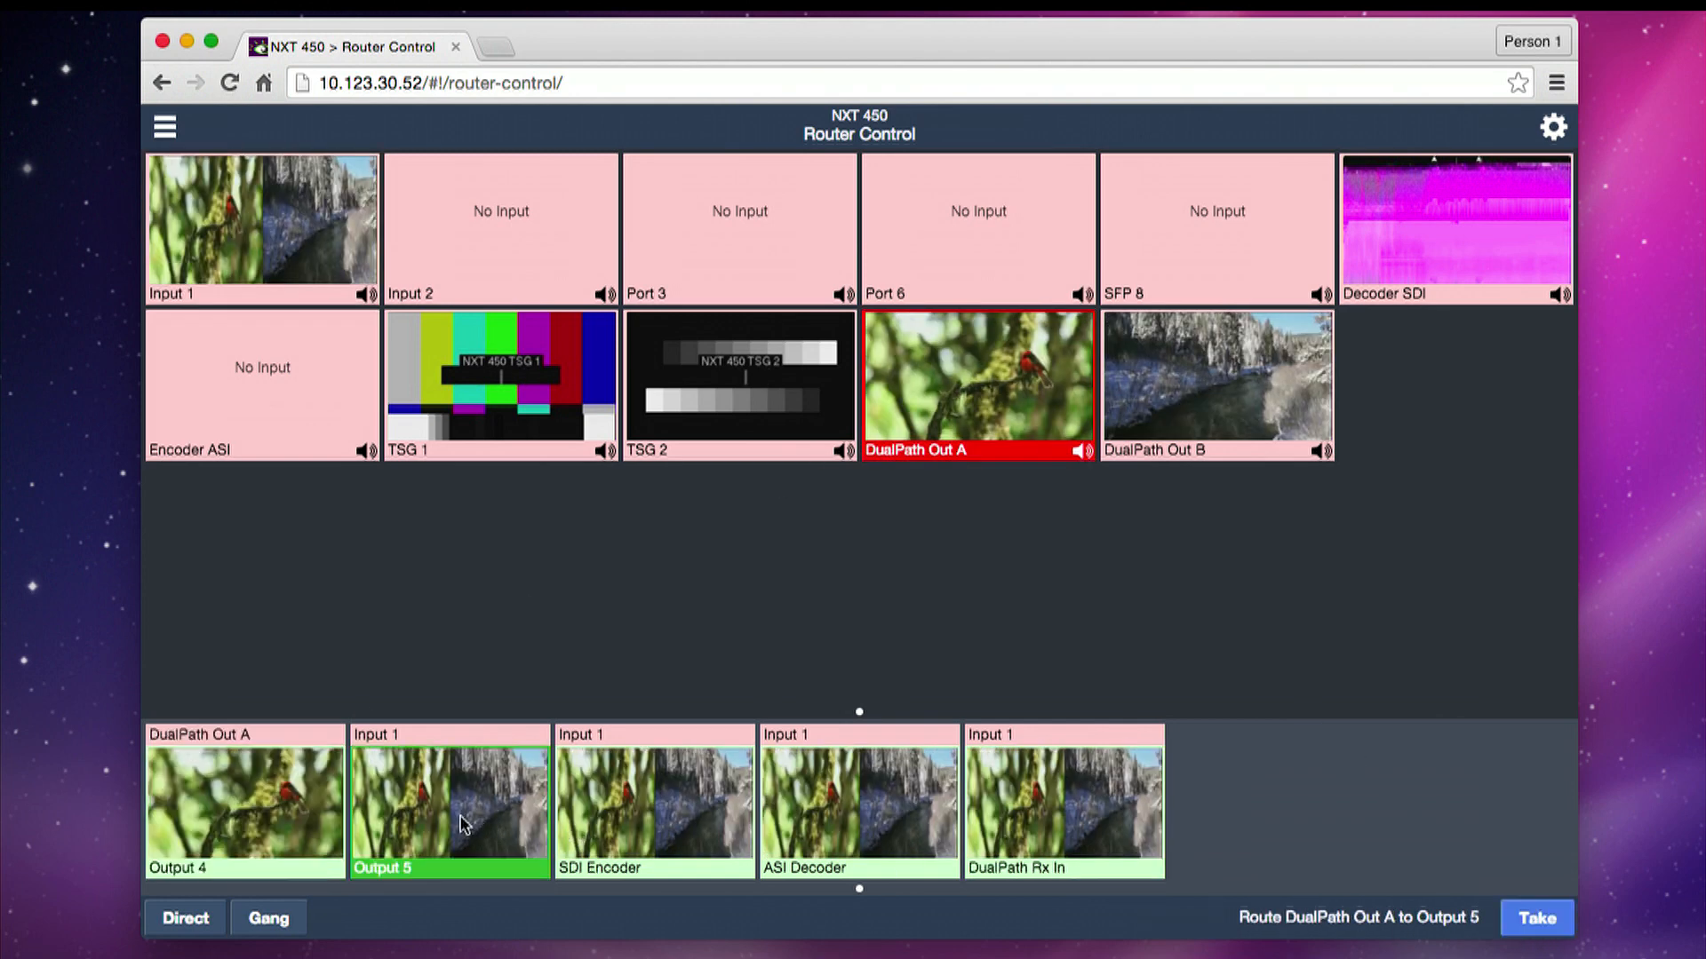
click(1159, 402)
click(1532, 918)
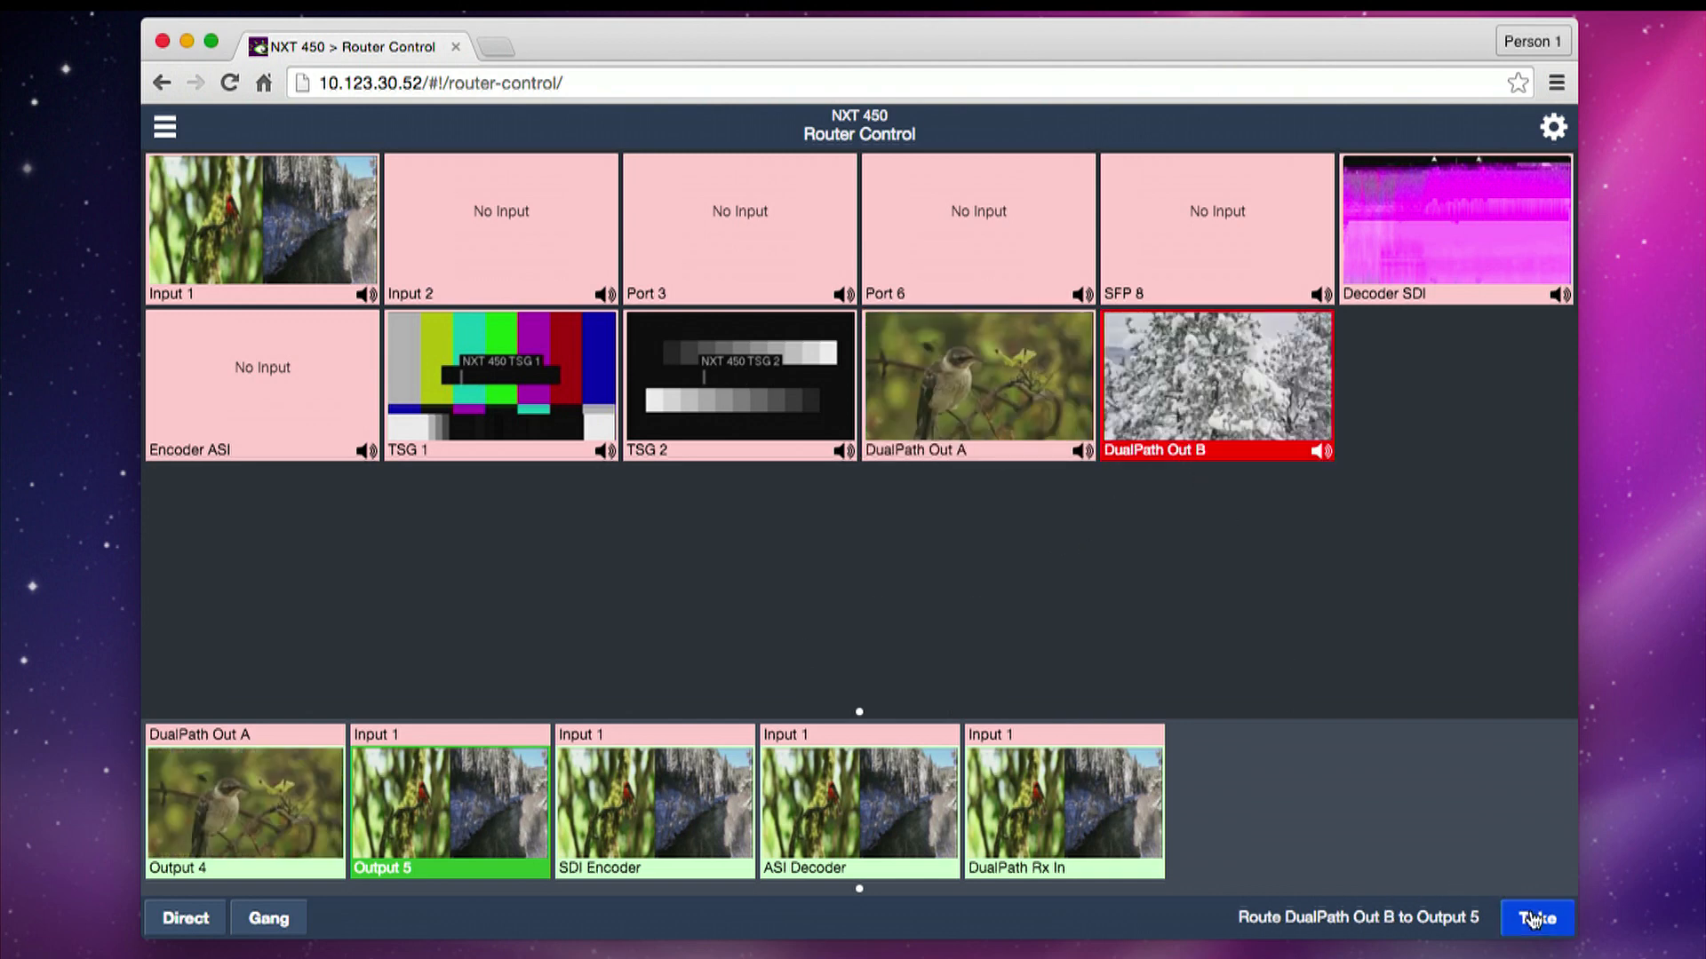